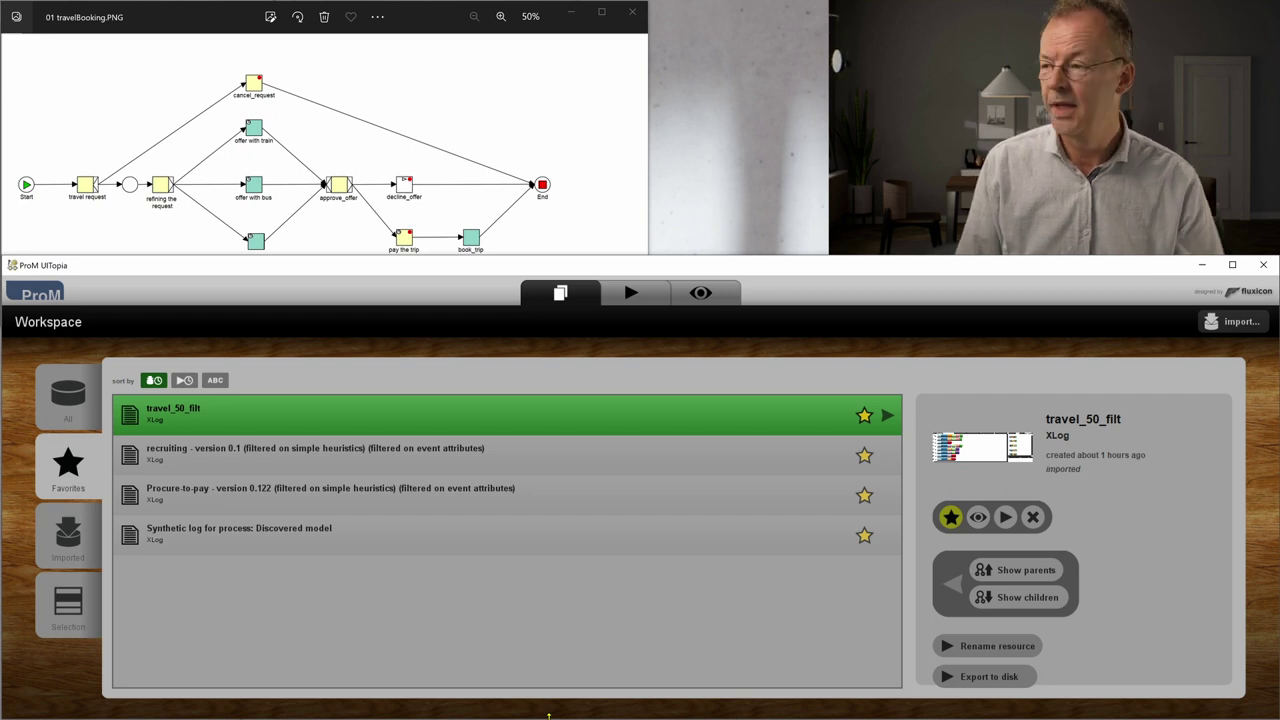
- View the full travel booking model, then scroll through travel_50_filt's trace variants in ProM
click(218, 15)
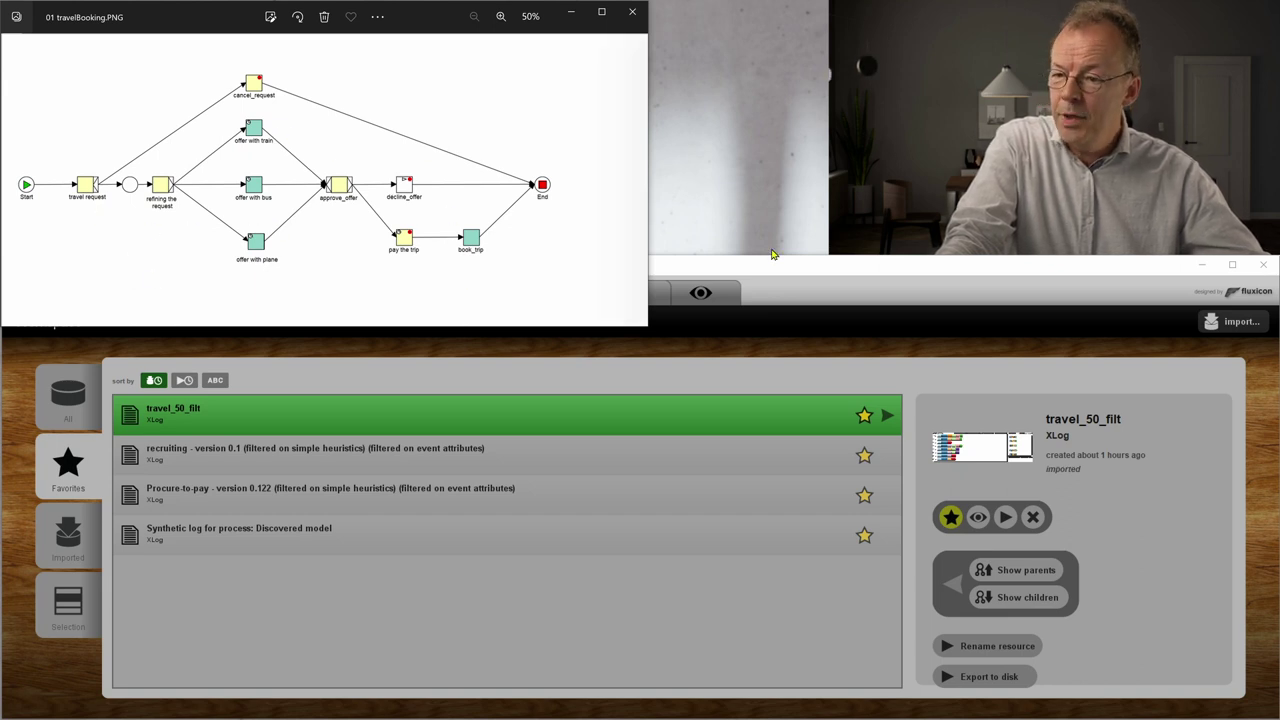
click(970, 272)
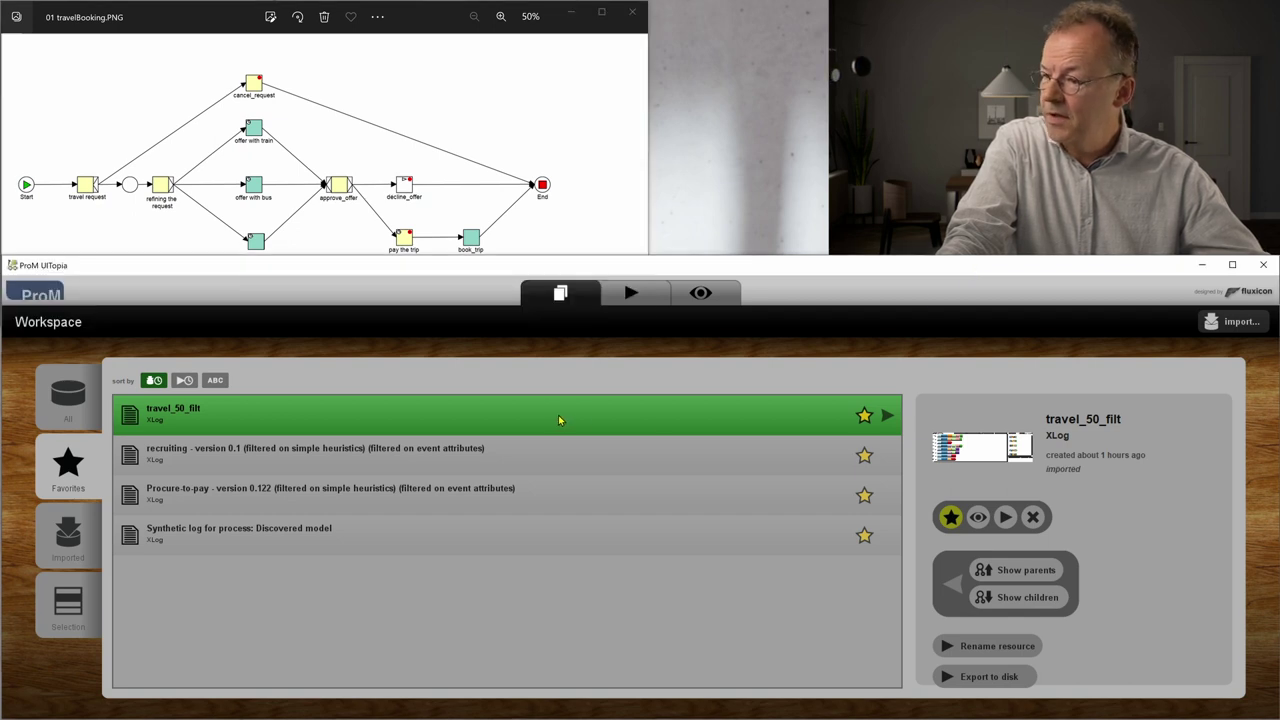
click(976, 516)
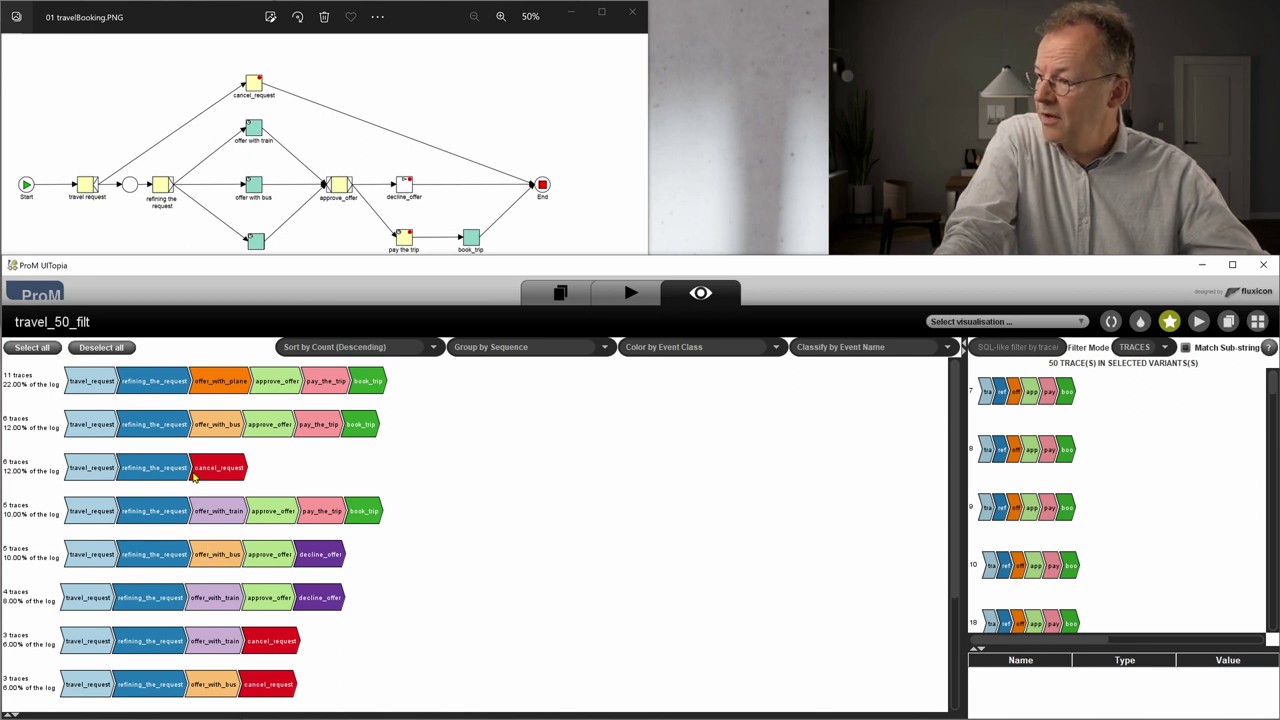
scroll(322, 590, down, 3)
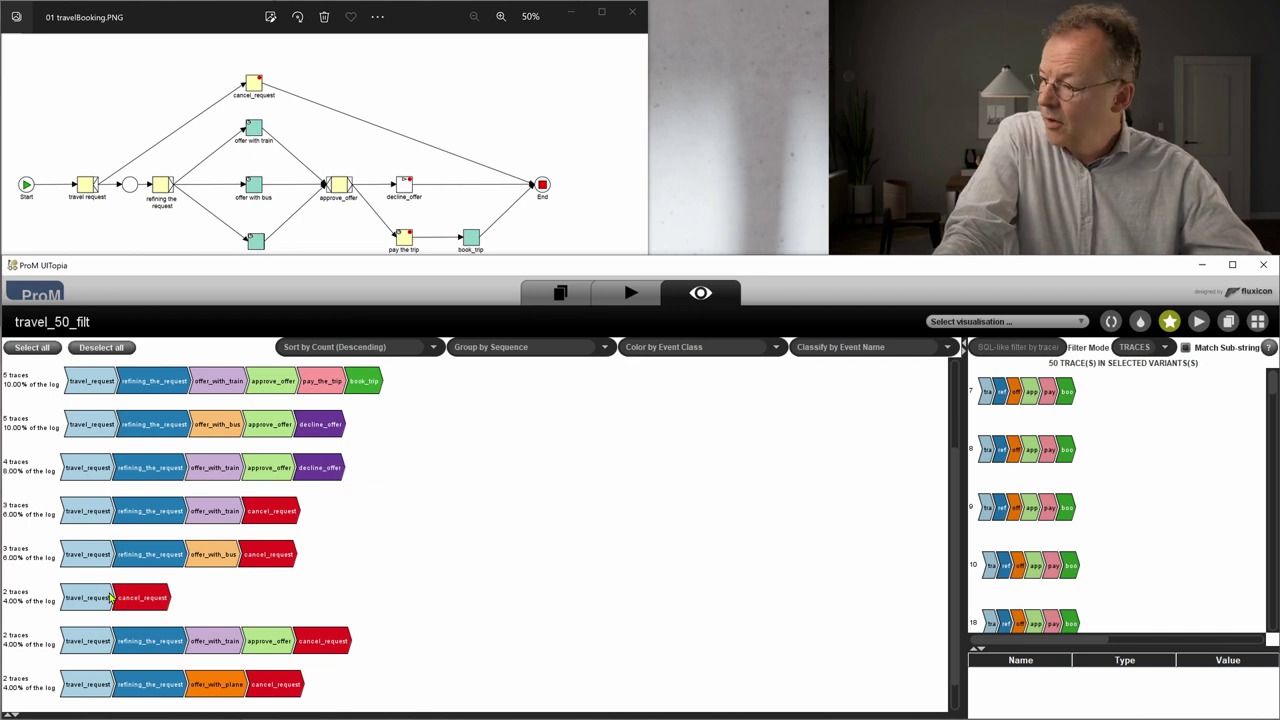
scroll(409, 594, down, 1)
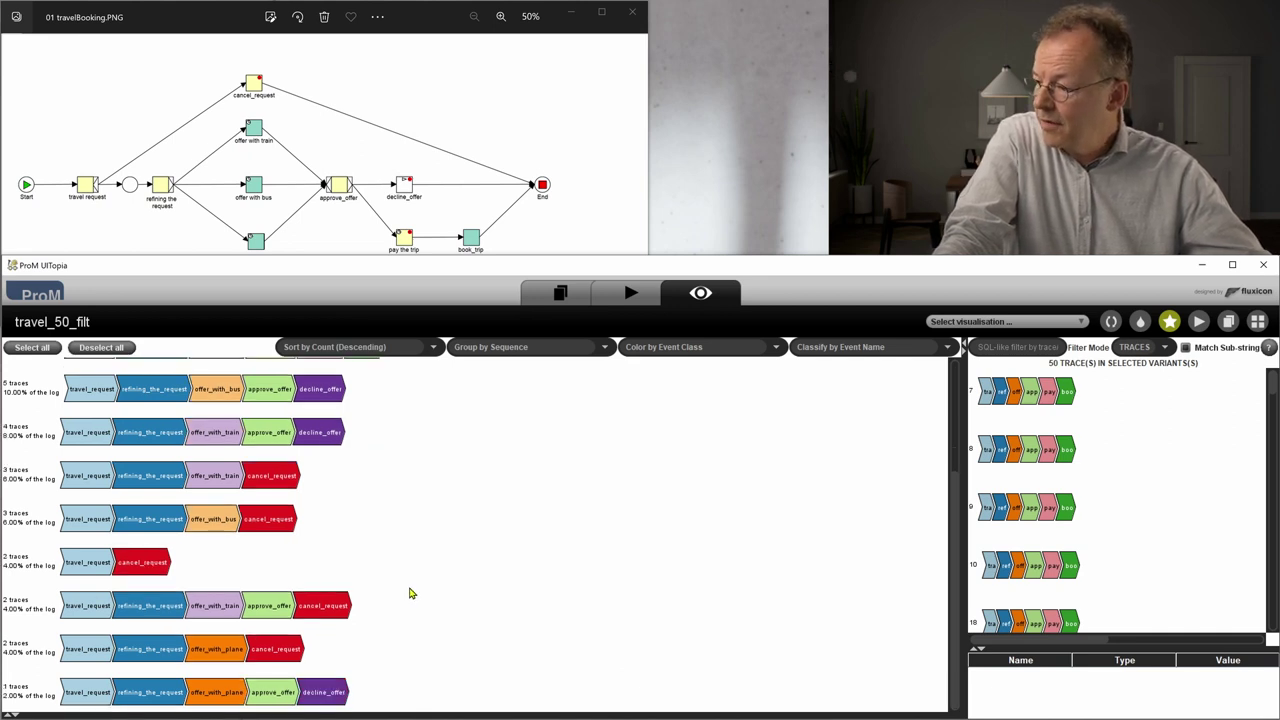
scroll(409, 594, up, 4)
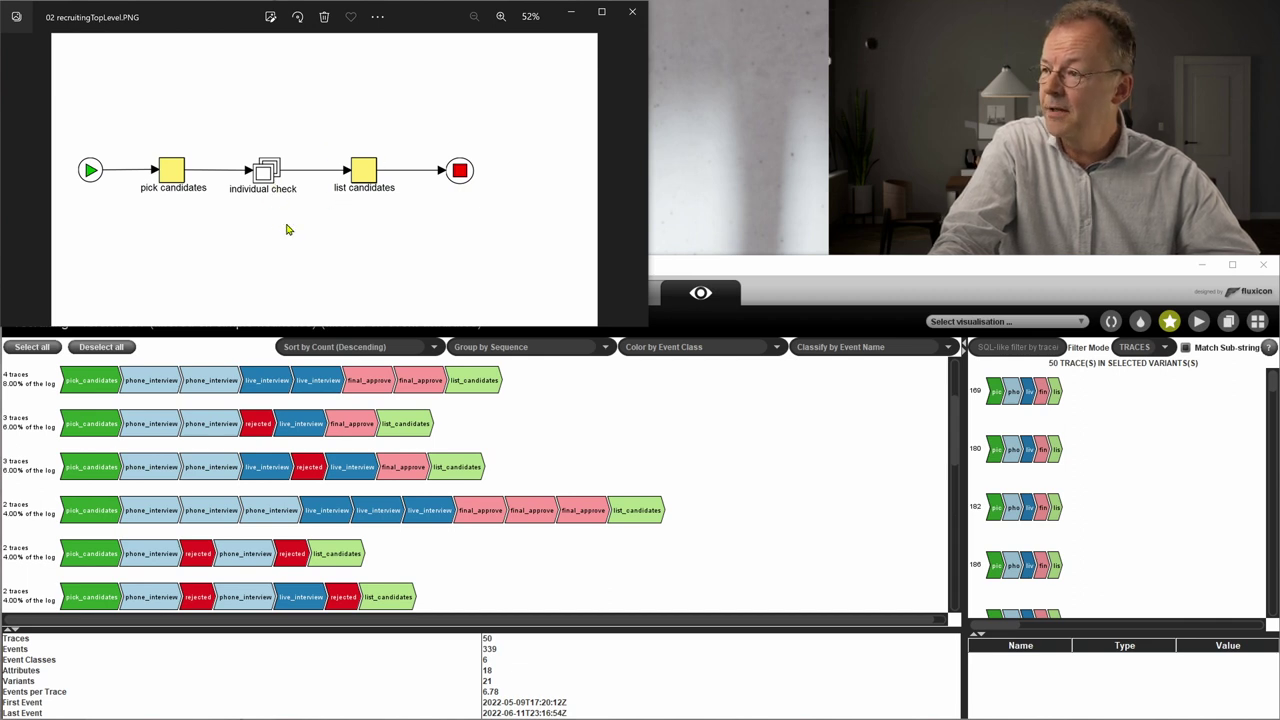
- Advance Photos to recruitingSubnet.PNG and scroll to examine the subnet model
click(630, 179)
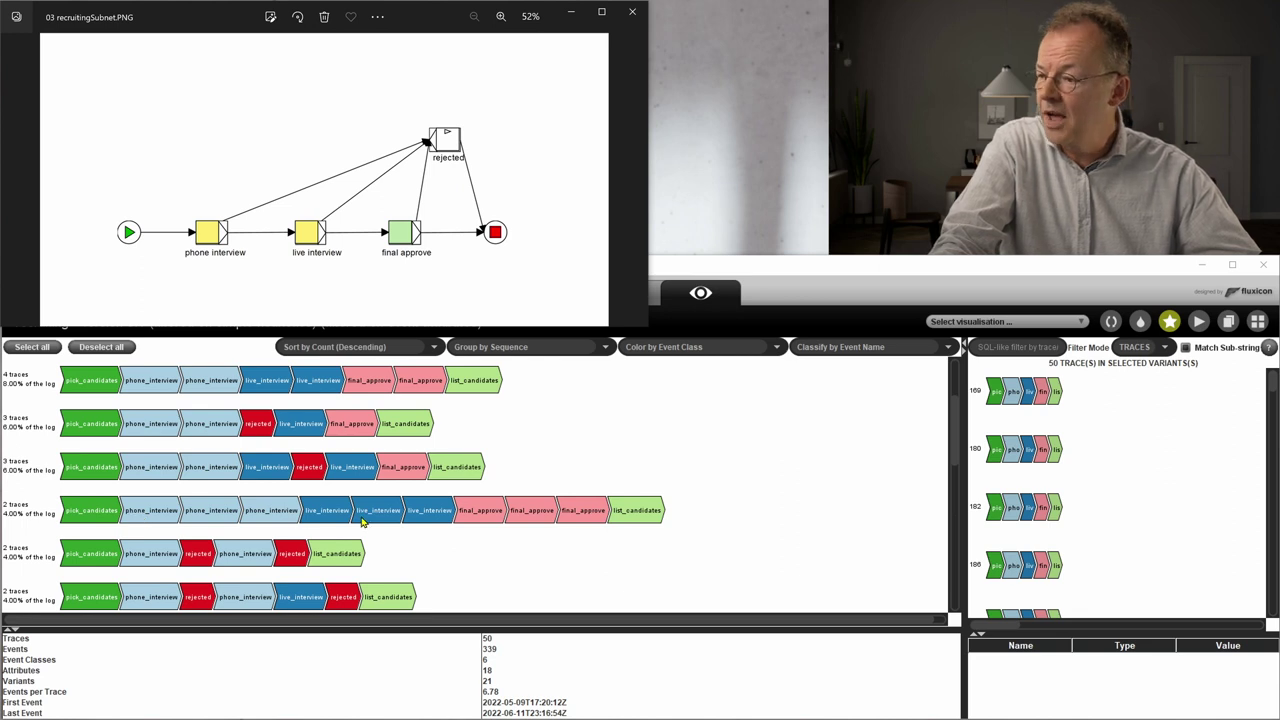
scroll(363, 520, down, 5)
scroll(363, 520, down, 3)
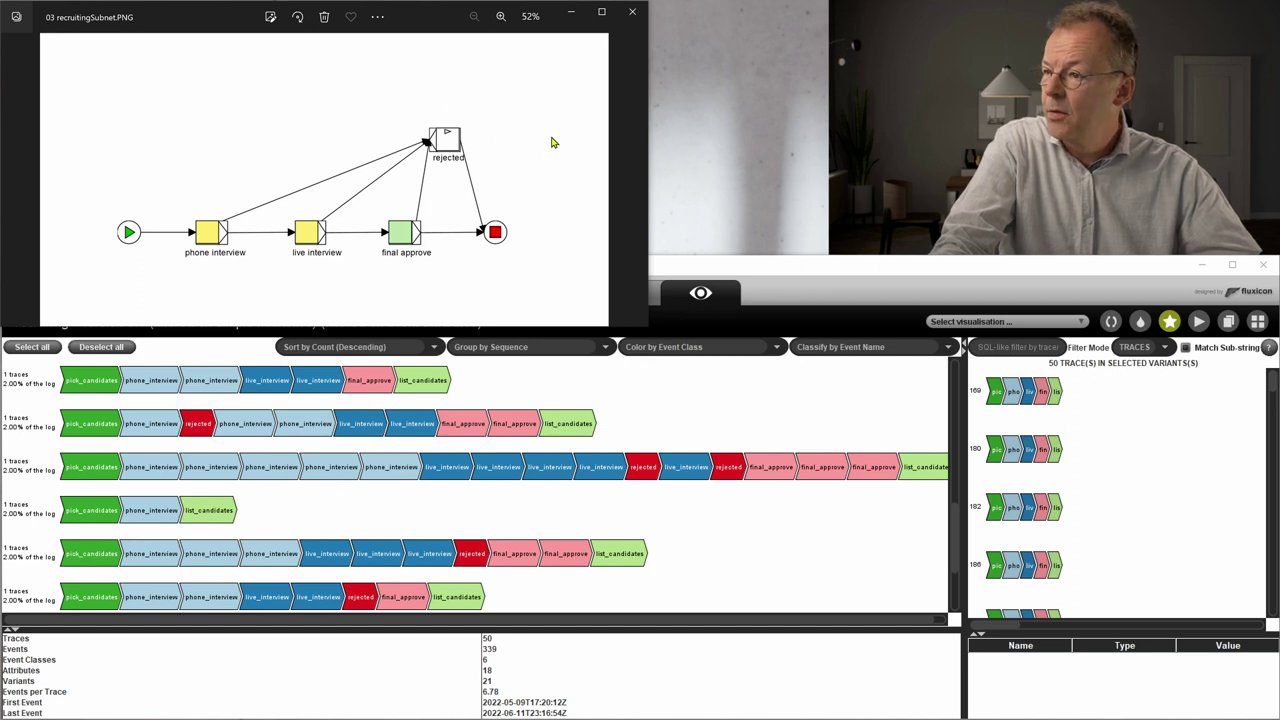
- Advance Photos to the p2pTopLevel model and return ProM to its Workspace log list
click(632, 182)
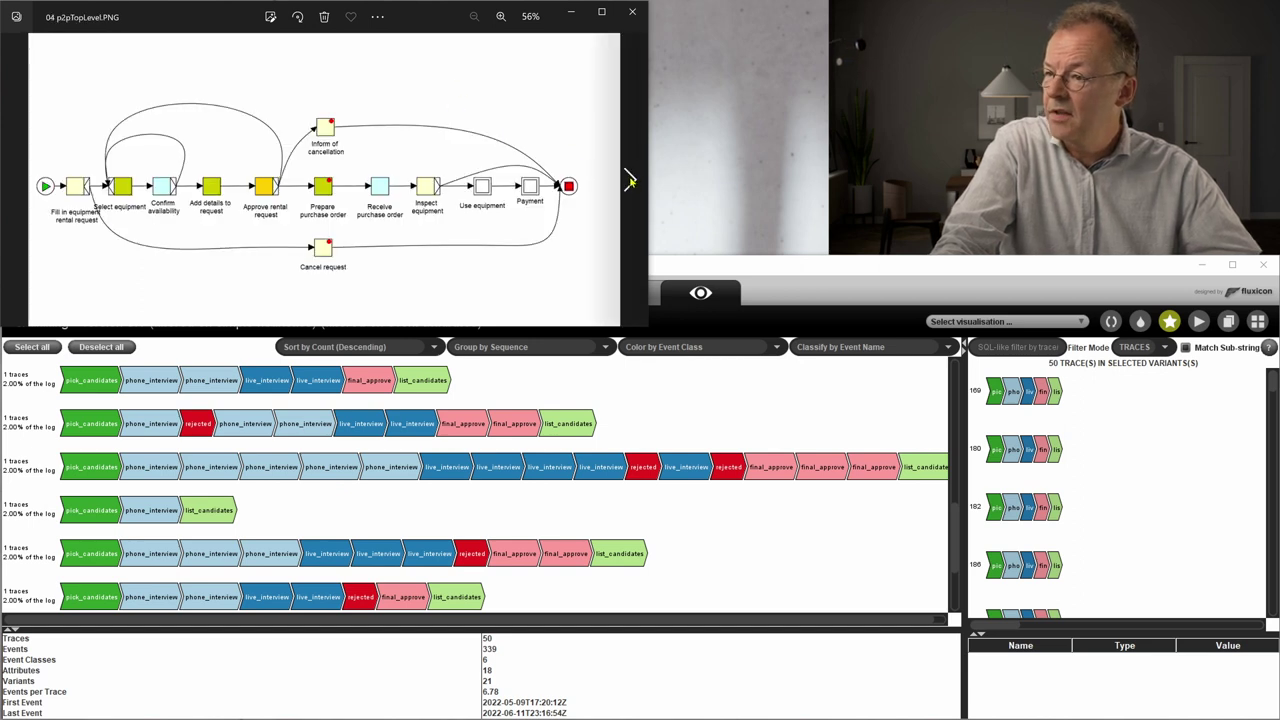
scroll(706, 380, up, 3)
click(838, 281)
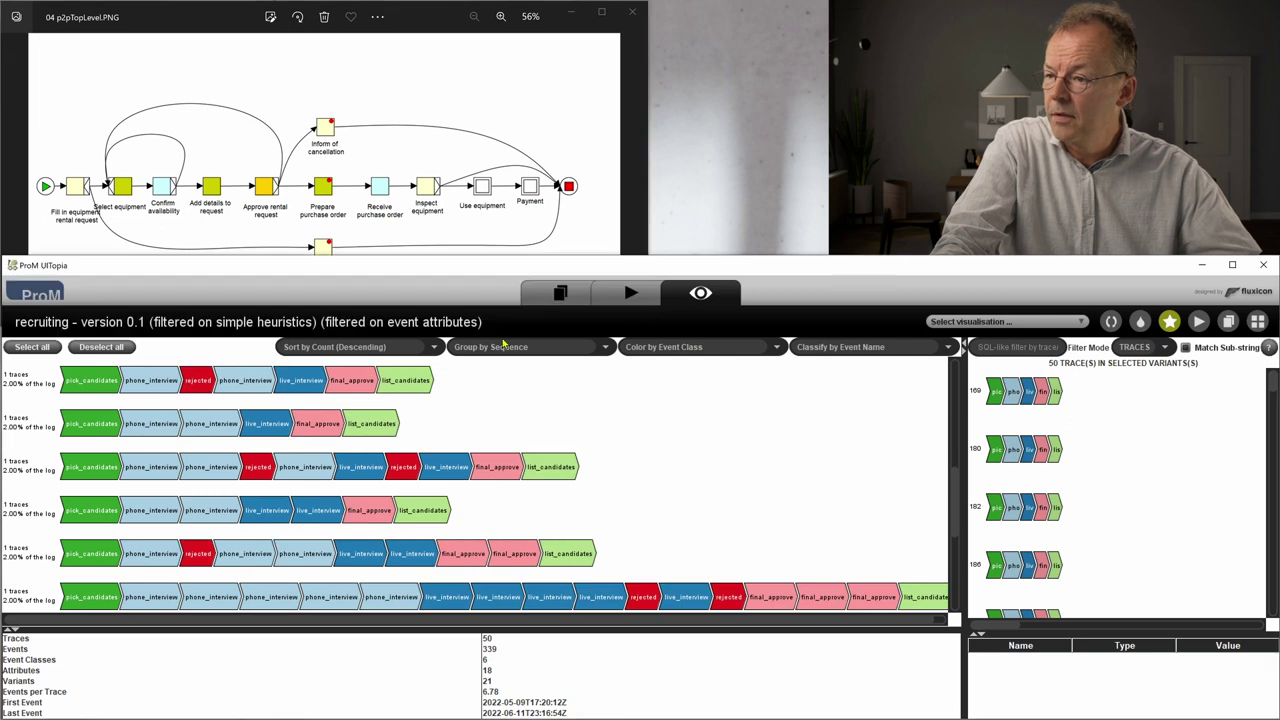
click(561, 294)
- Show the Procure-to-pay log's trace variants with all variants selected for full activity names
click(237, 511)
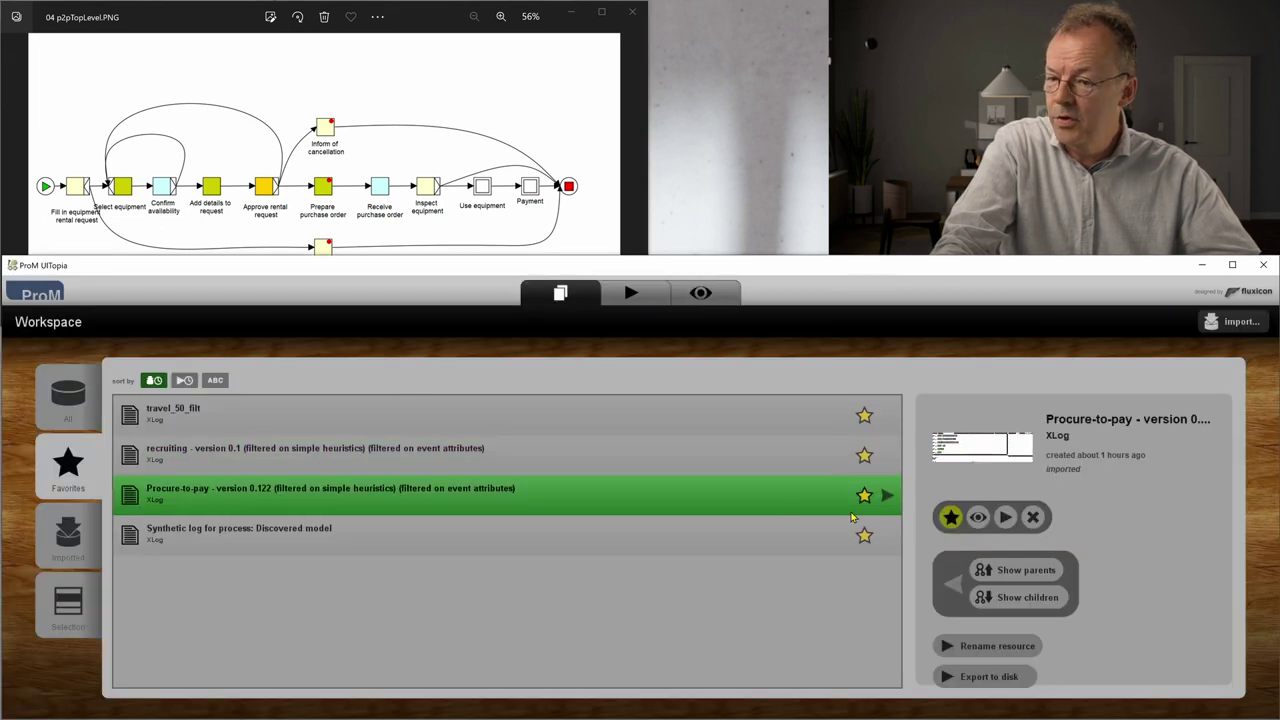
click(979, 517)
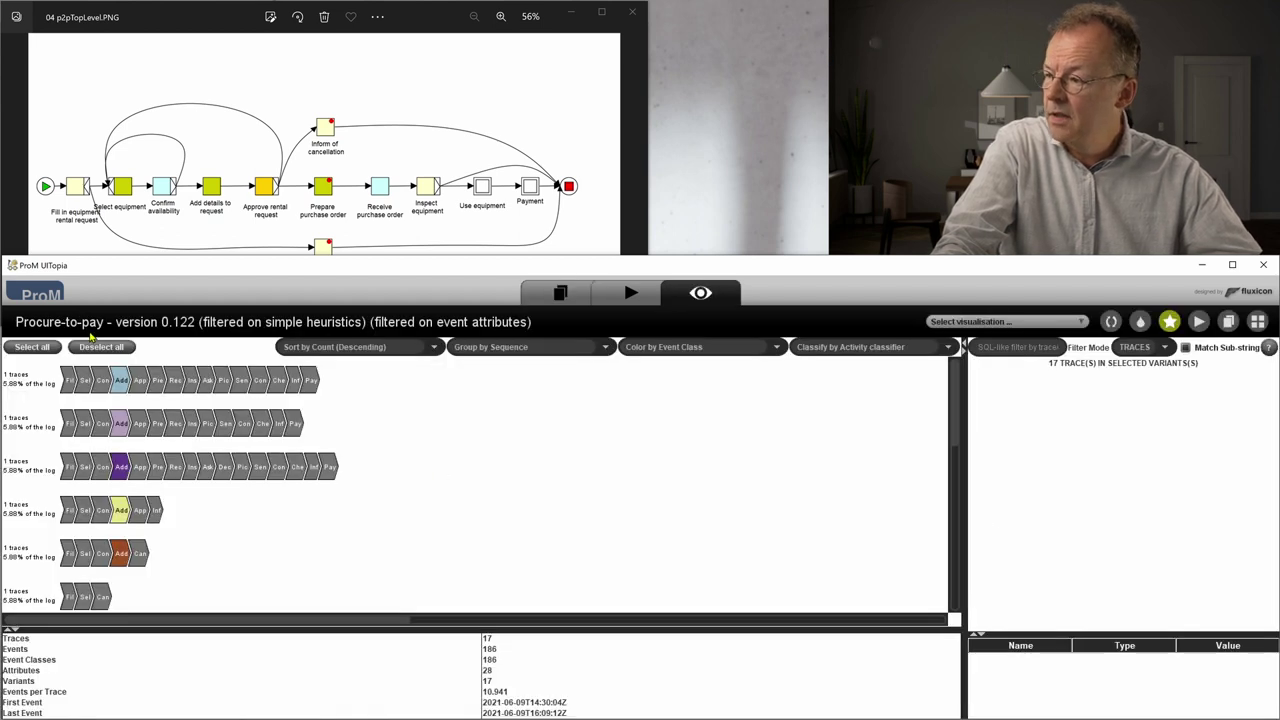
click(56, 347)
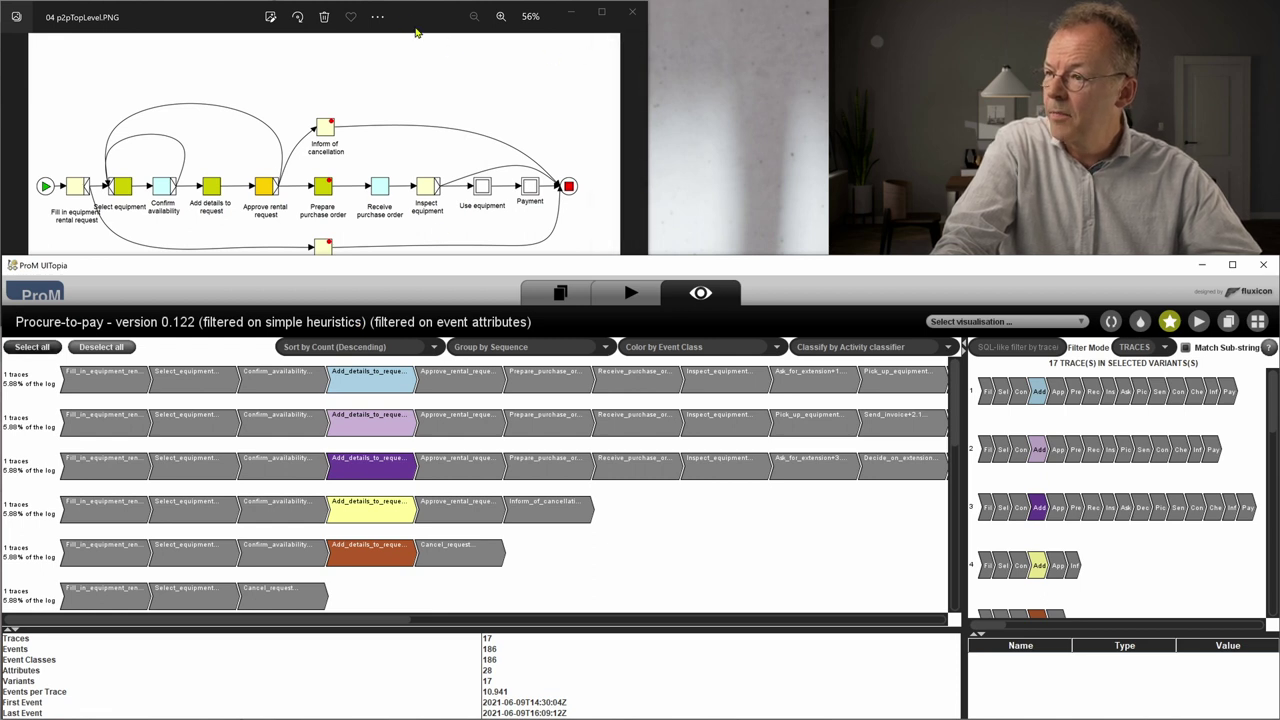
click(157, 55)
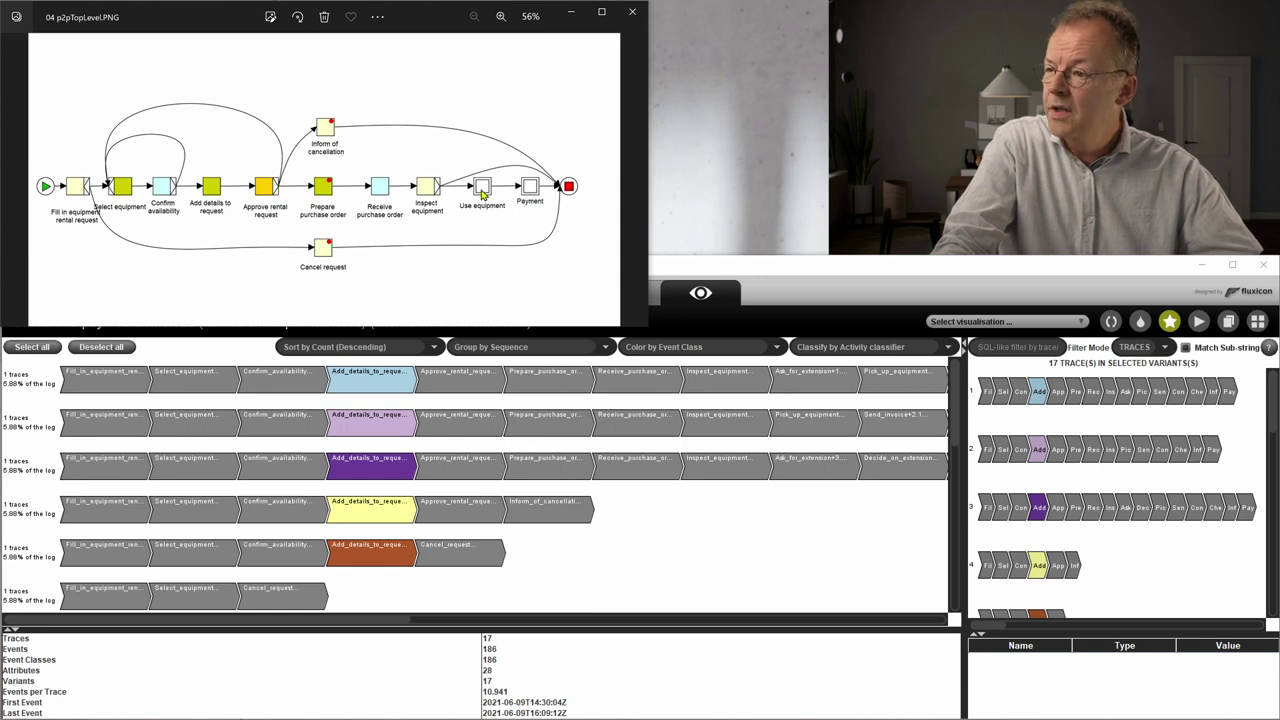
- Look through the use-equipment and payment sub-models, then return to the p2pTopLevel model
click(631, 179)
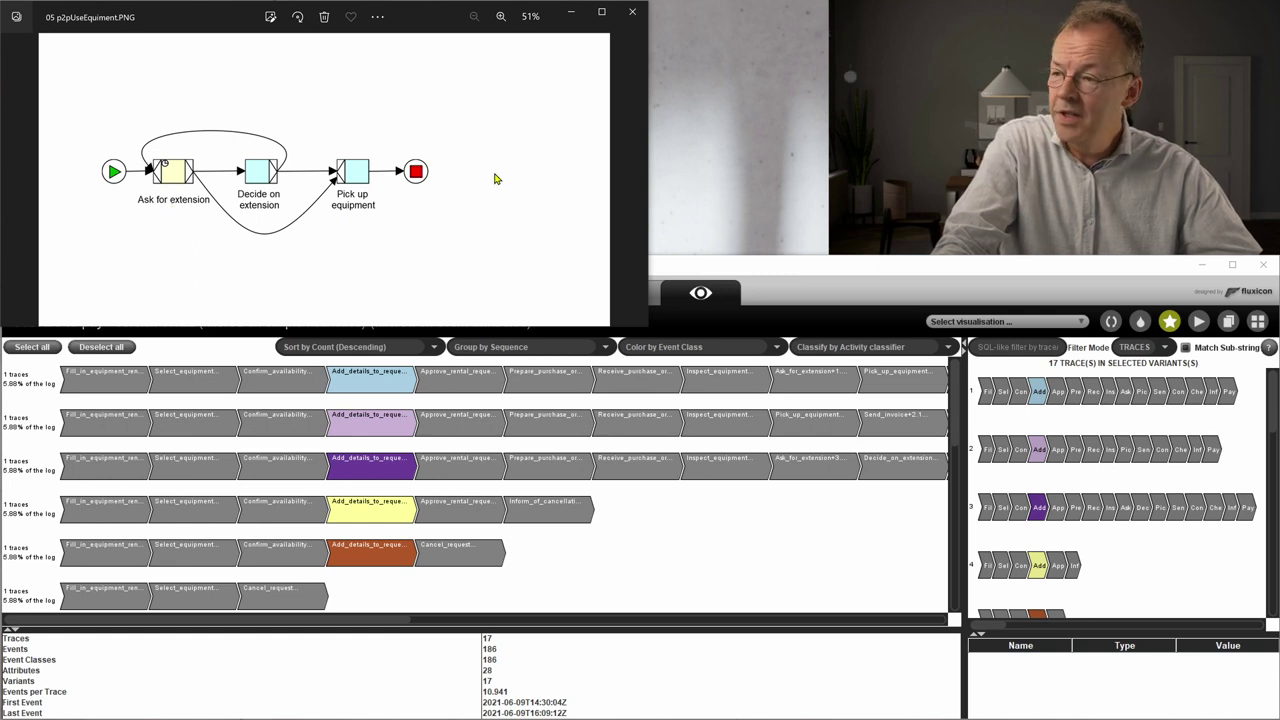
click(630, 180)
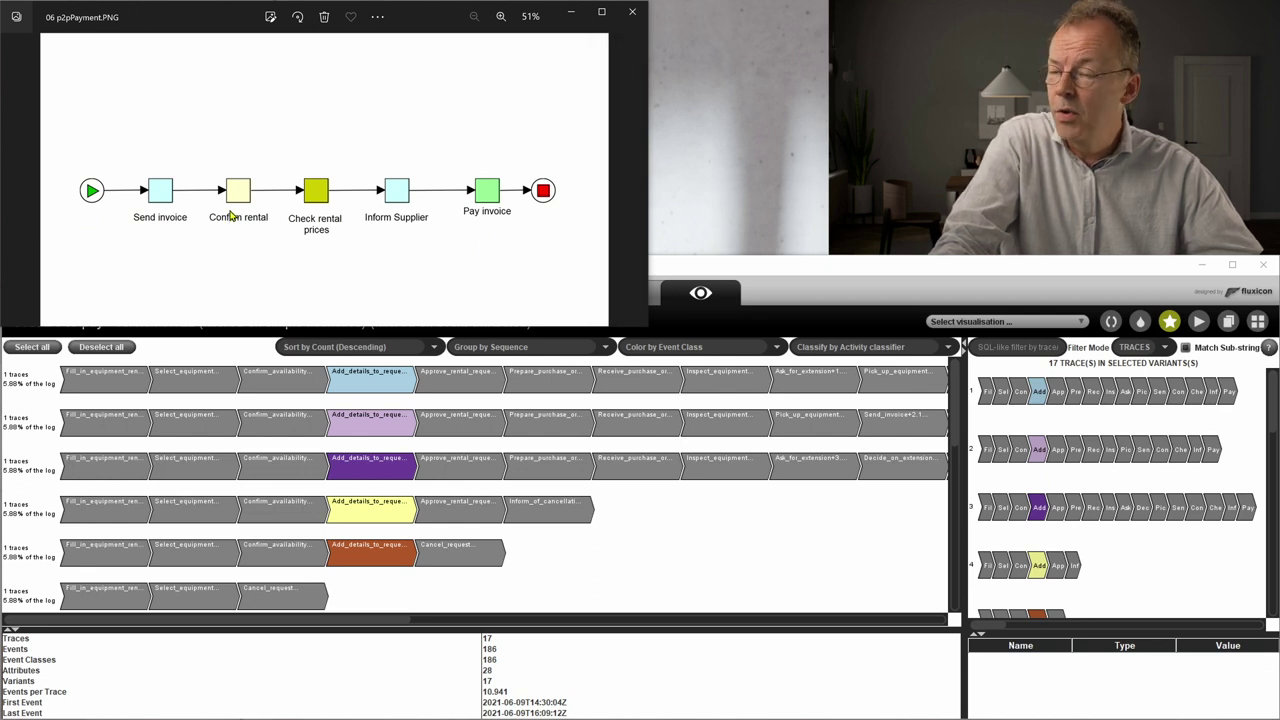
click(37, 187)
click(37, 187)
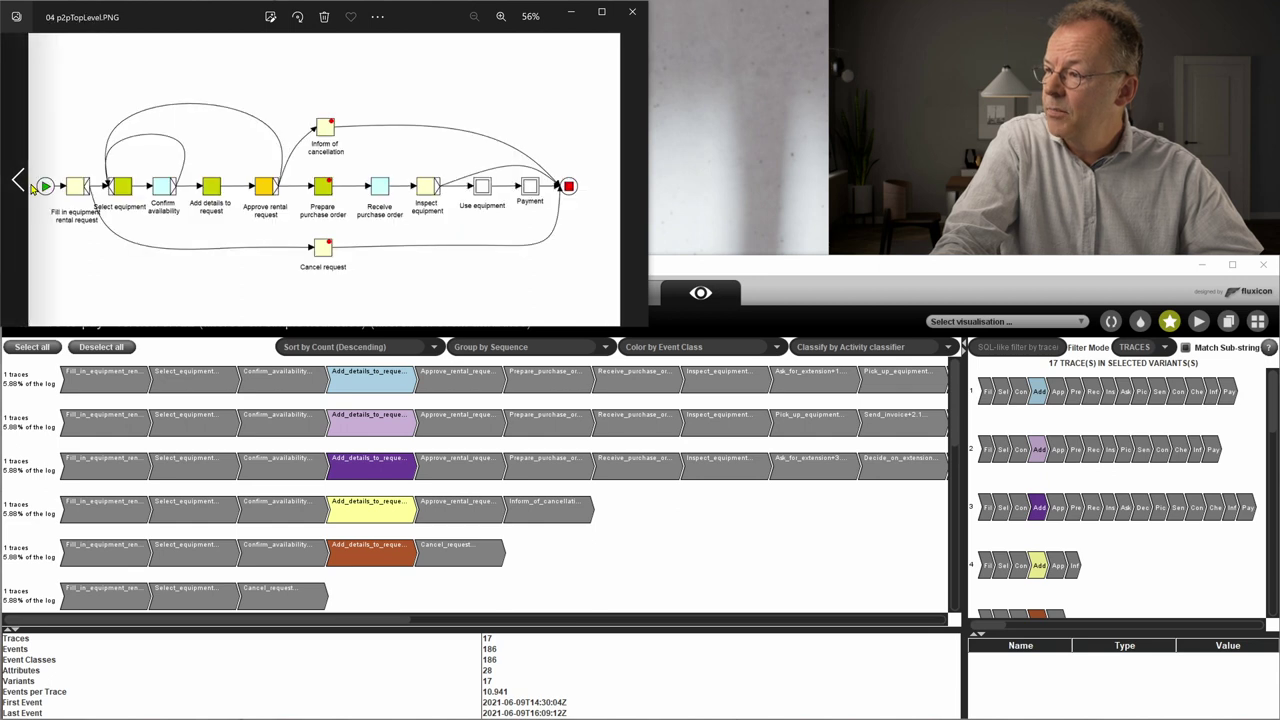
- Select the cancelled variant (row 5) in ProM to list its single trace
click(826, 547)
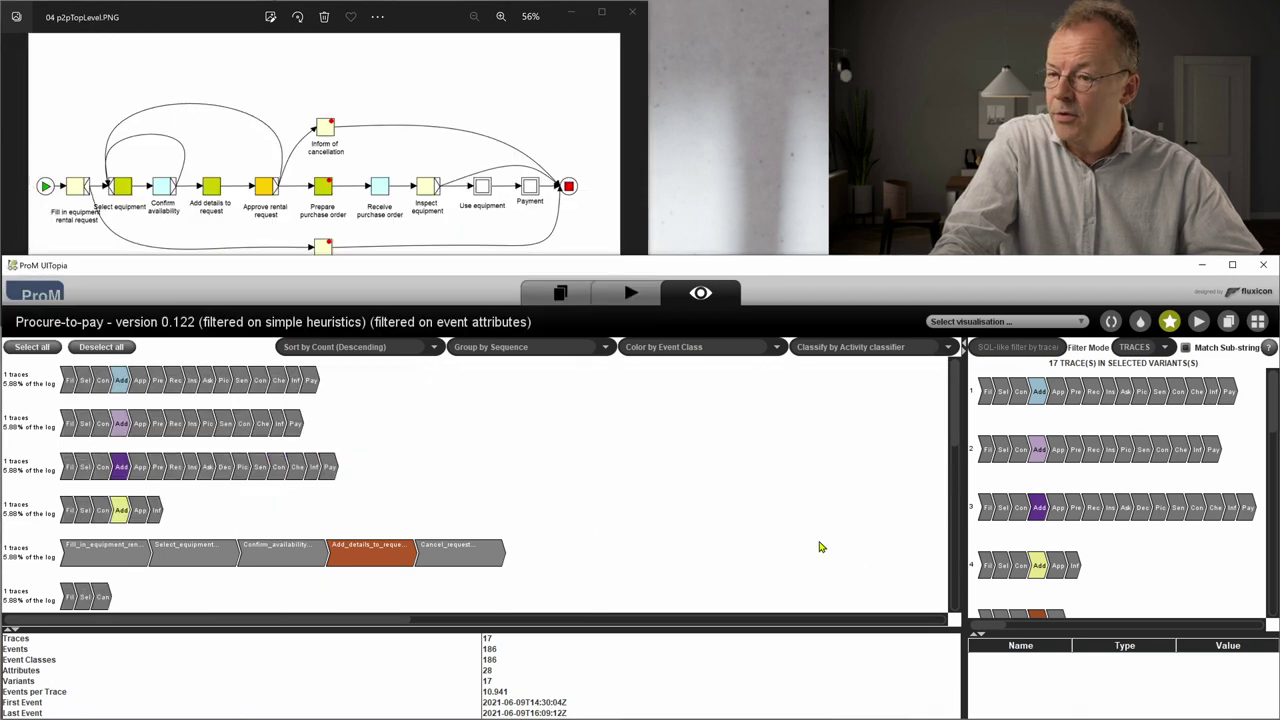
scroll(495, 430, down, 5)
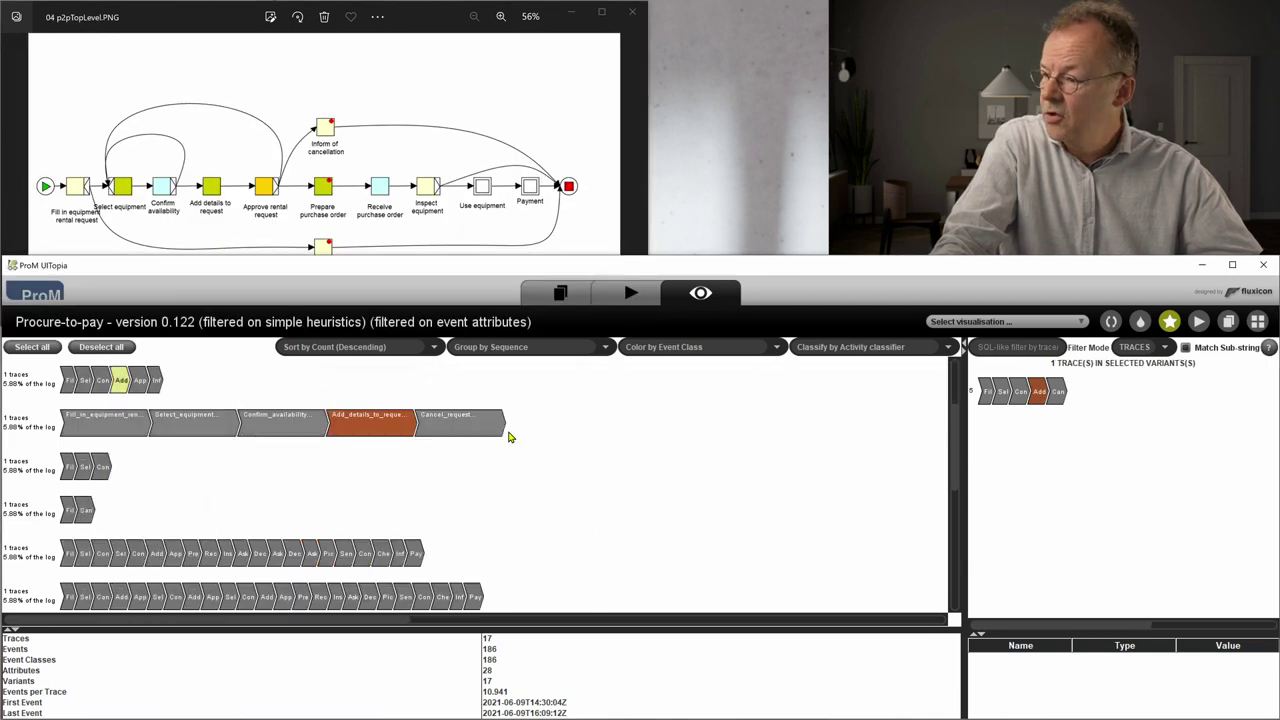
scroll(508, 437, down, 3)
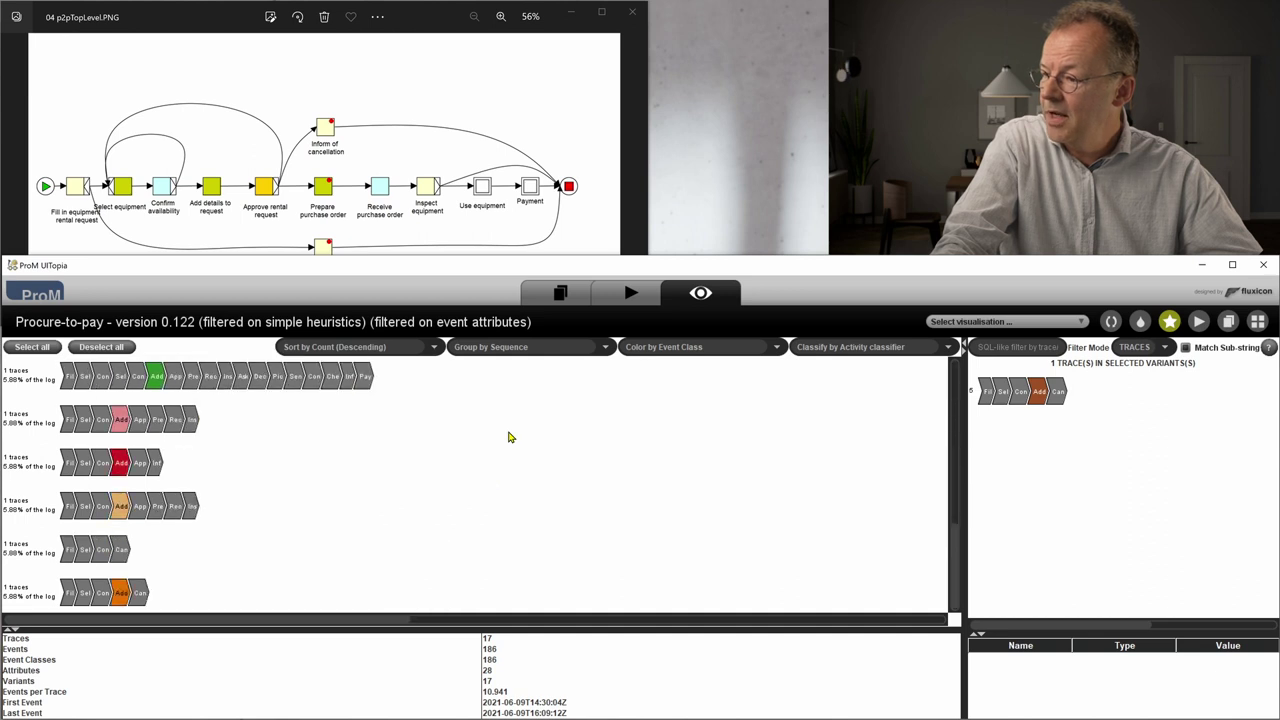
scroll(508, 437, up, 3)
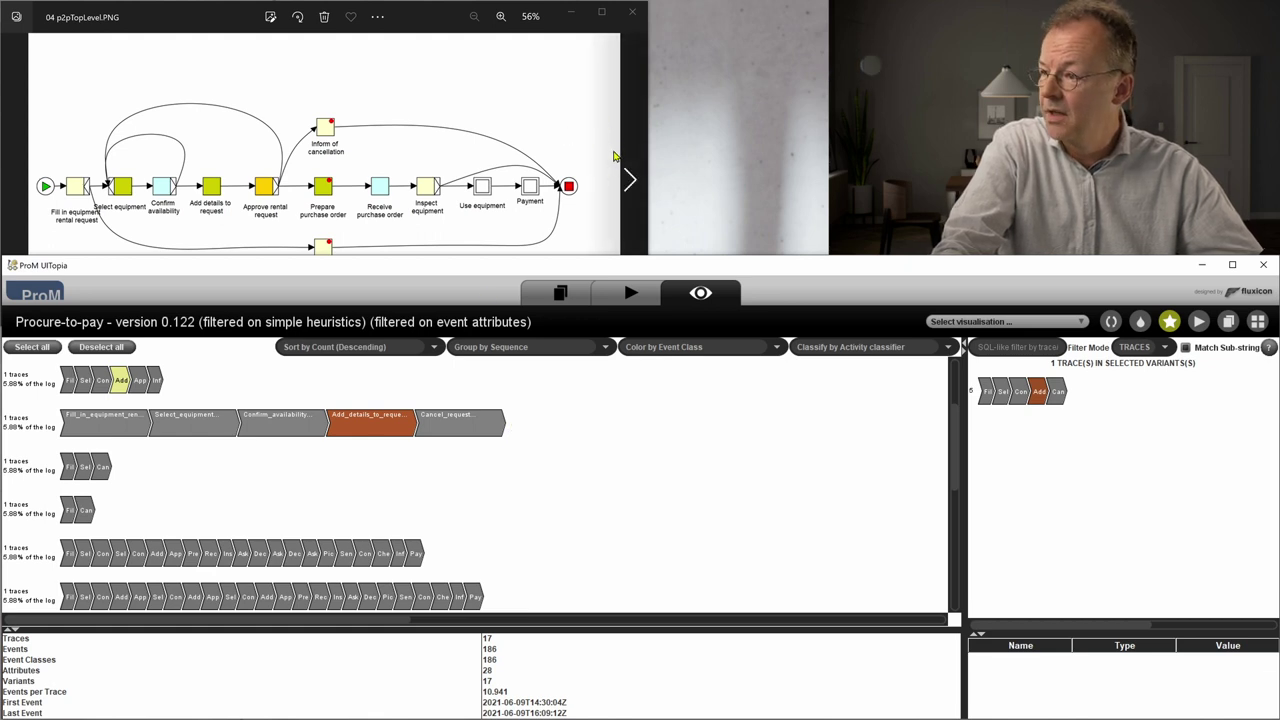
- Advance Photos to the report-writing model and return ProM to the Workspace log list
click(629, 179)
click(629, 179)
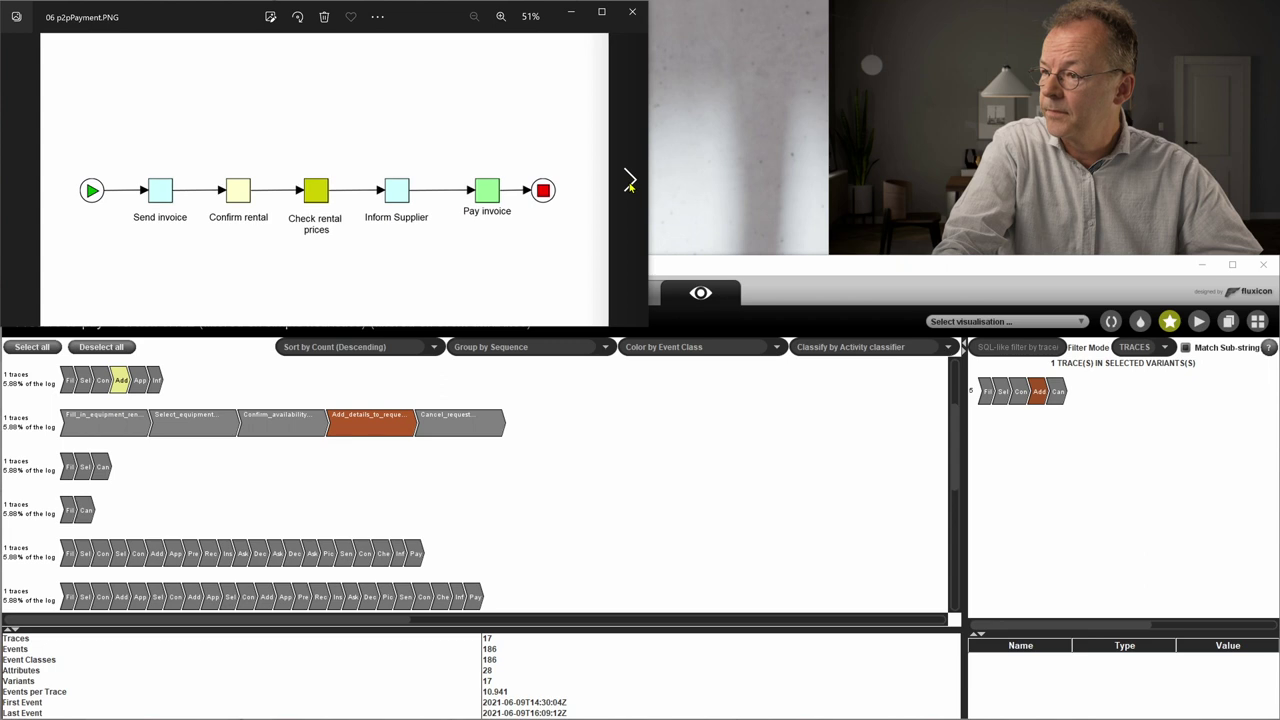
click(629, 179)
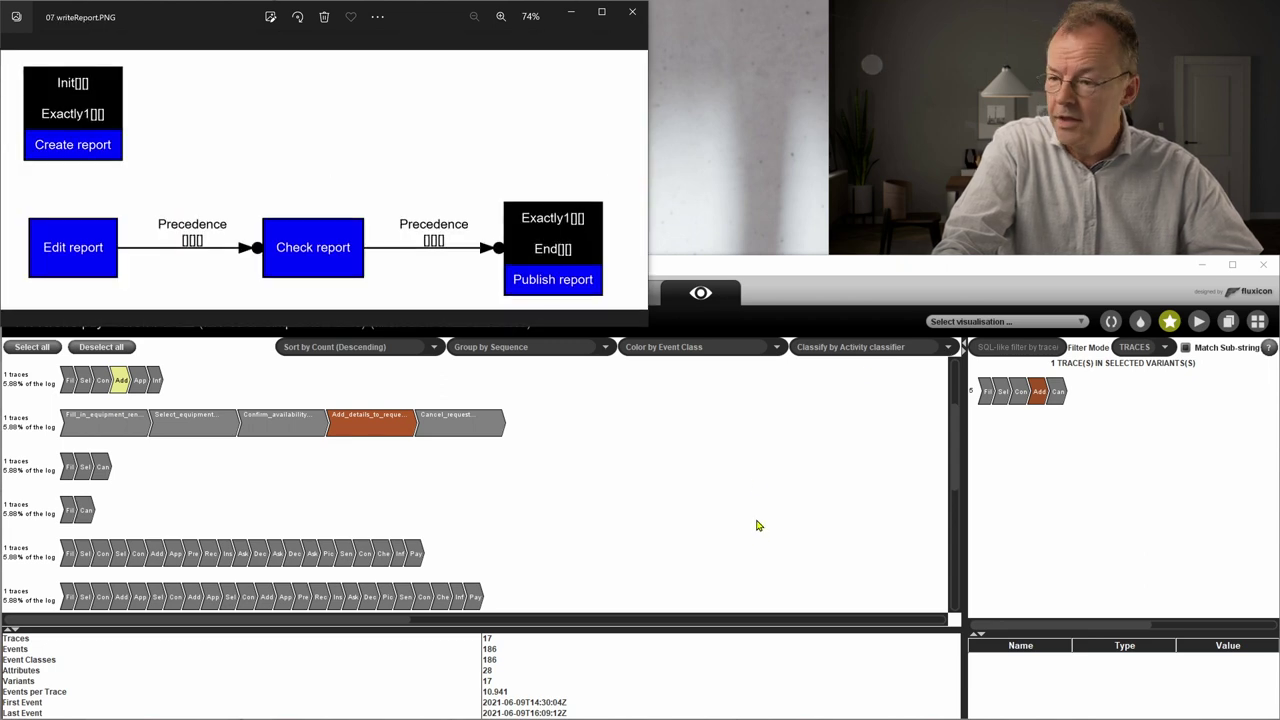
click(755, 482)
click(560, 292)
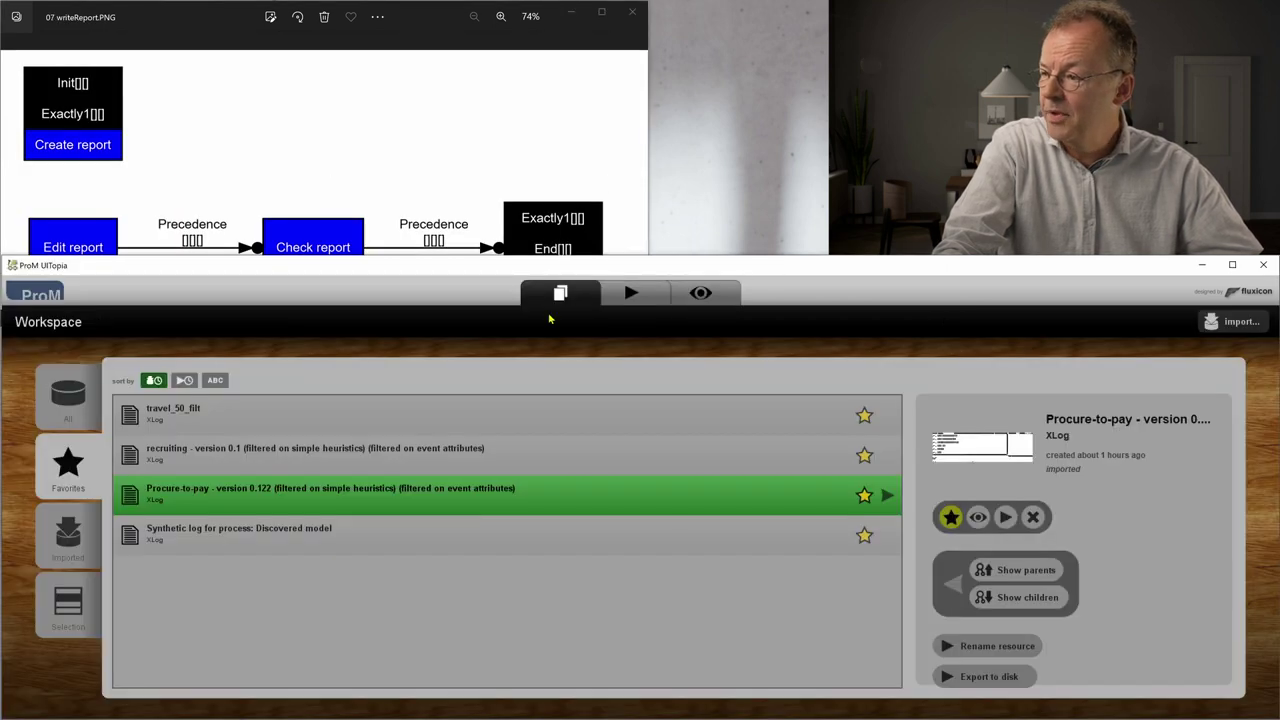
- Open the synthetic Discovered model log's trace variants beside the full report-writing model
click(335, 537)
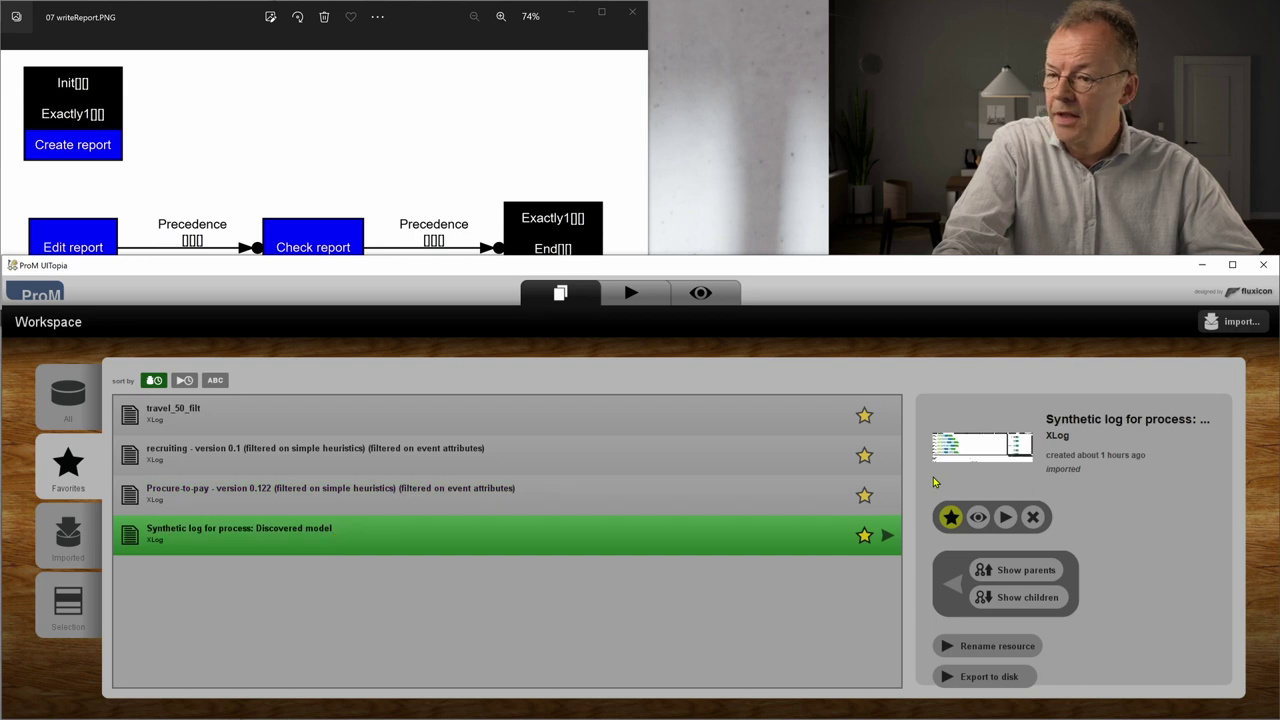
click(978, 517)
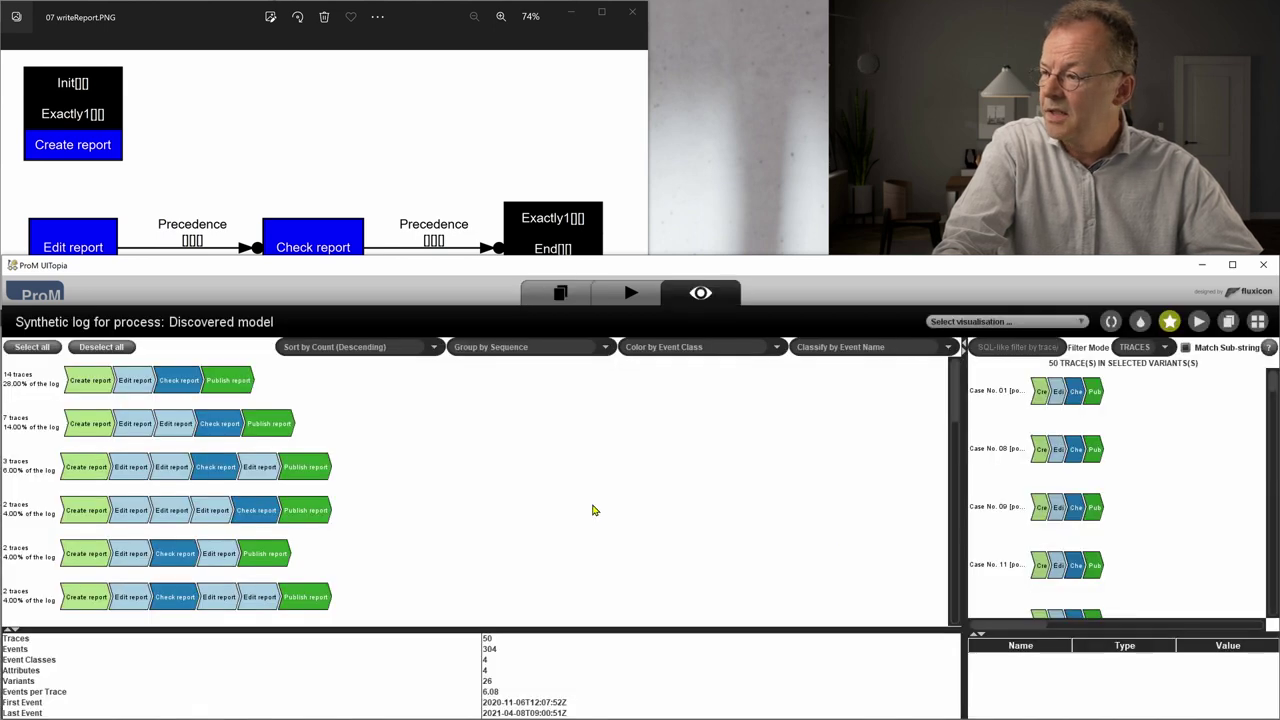
click(475, 128)
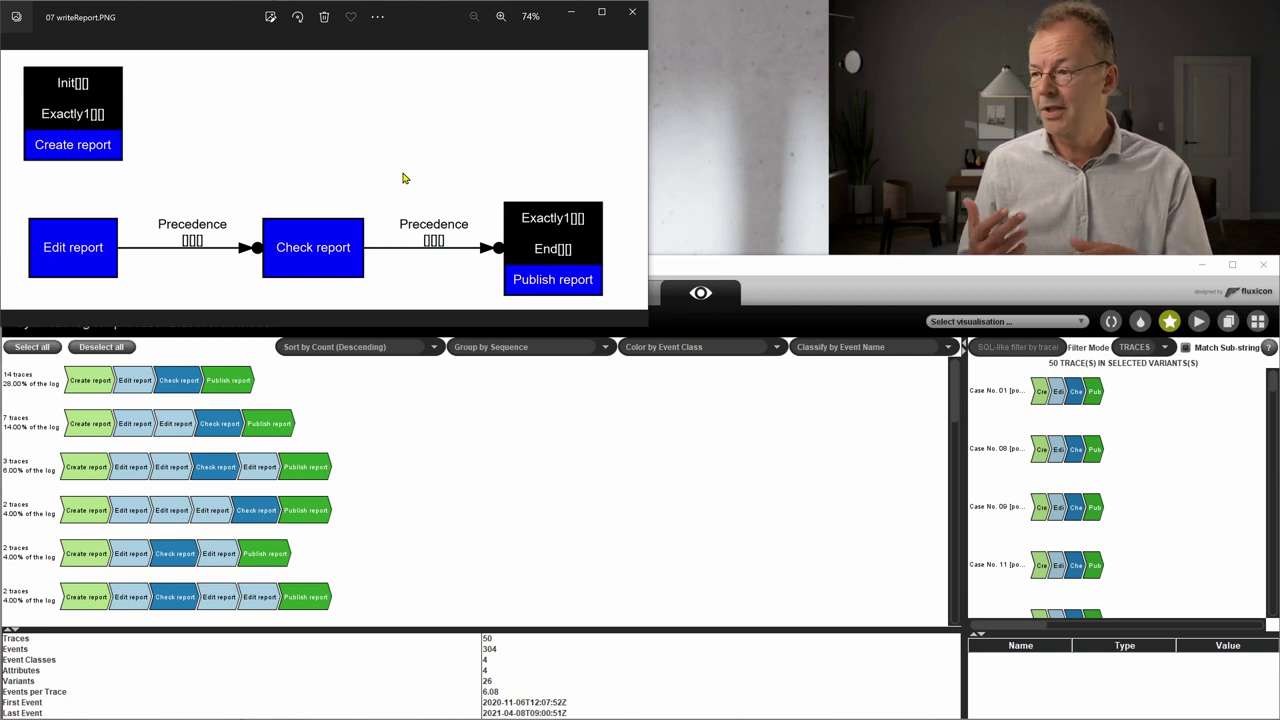
- Select every variant so all 50 traces list, and scroll through them
click(664, 461)
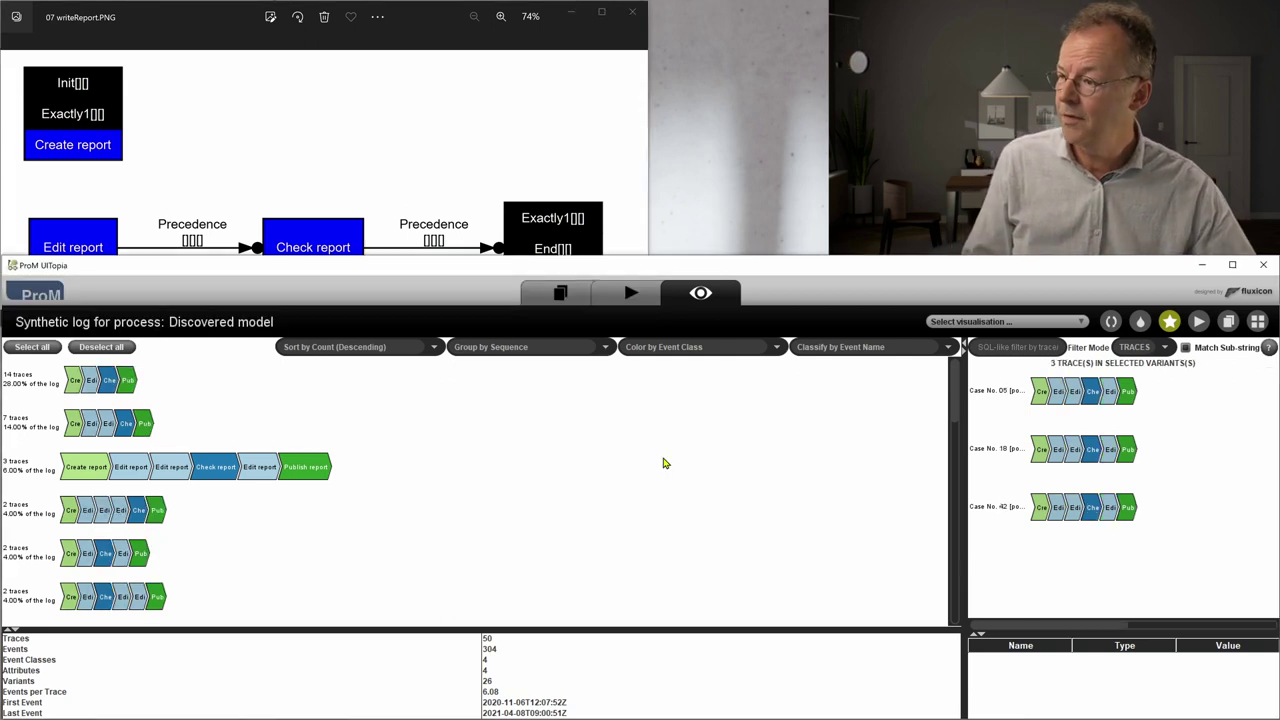
click(32, 346)
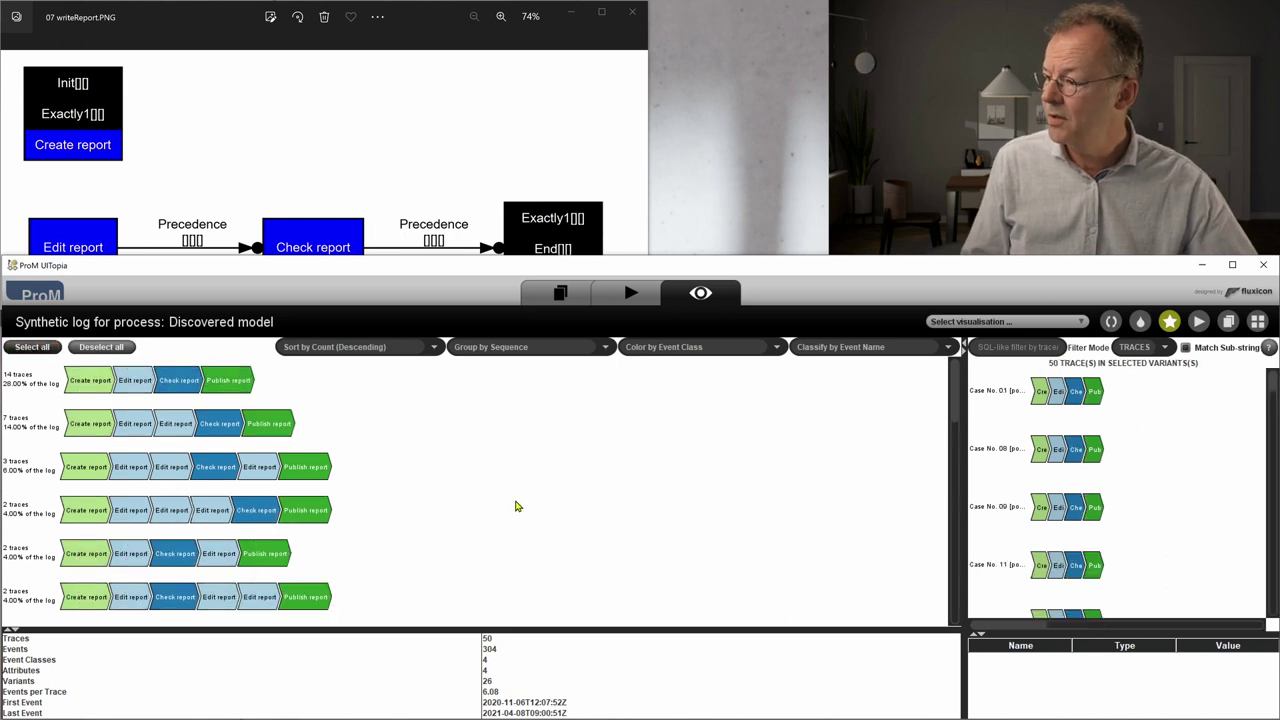
scroll(516, 506, down, 10)
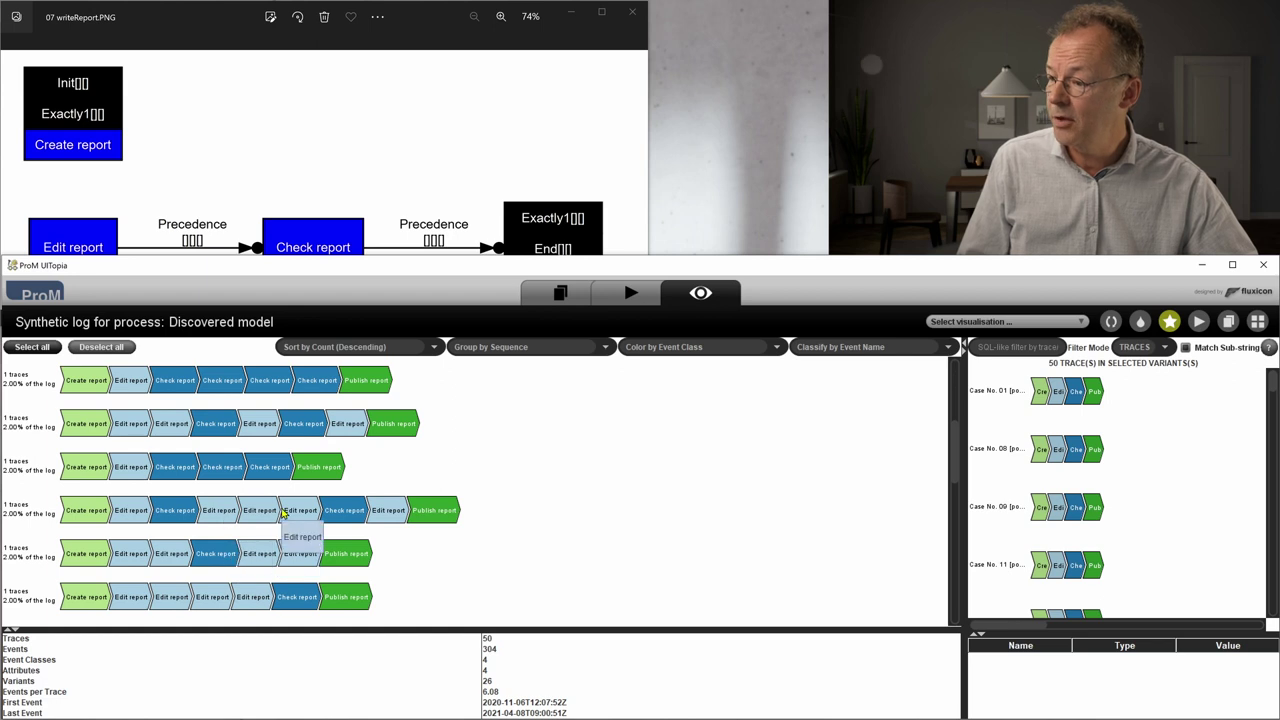
scroll(229, 519, down, 1)
scroll(229, 517, down, 3)
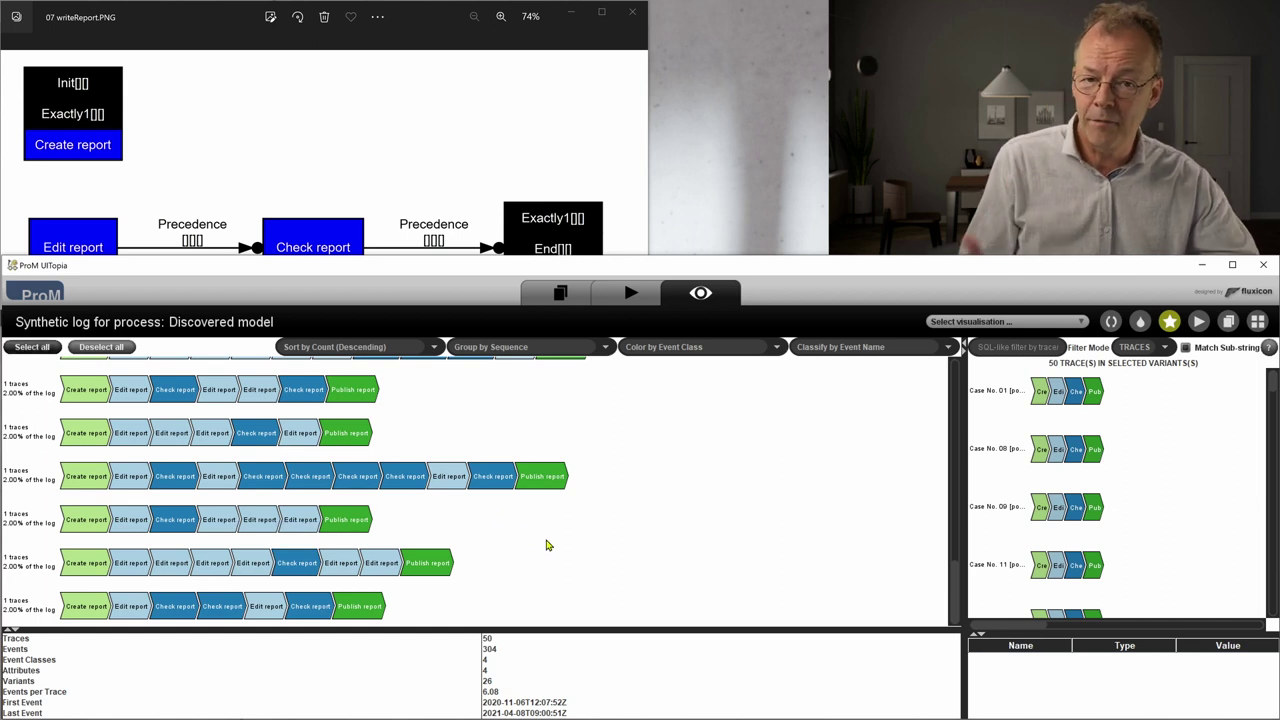
scroll(546, 547, up, 10)
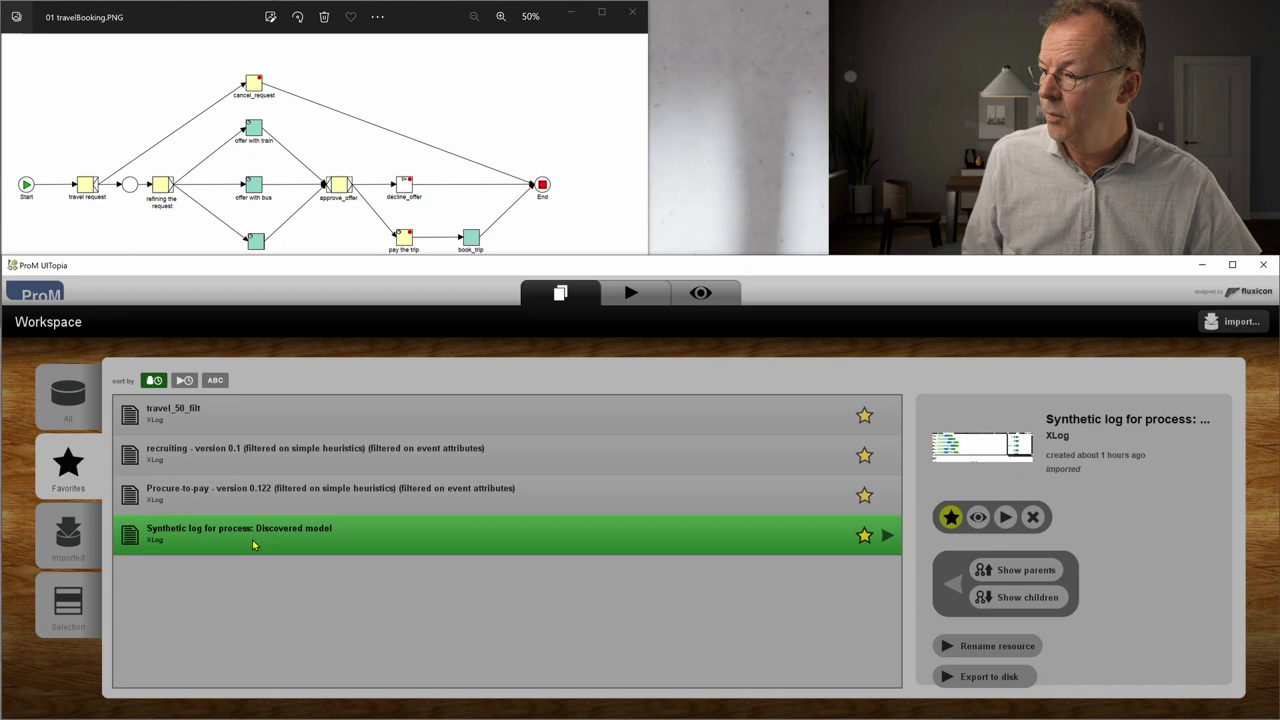
- Mine travel_50_filt with the Alpha Miner on default settings, then show the recruitingTopLevel model
click(233, 426)
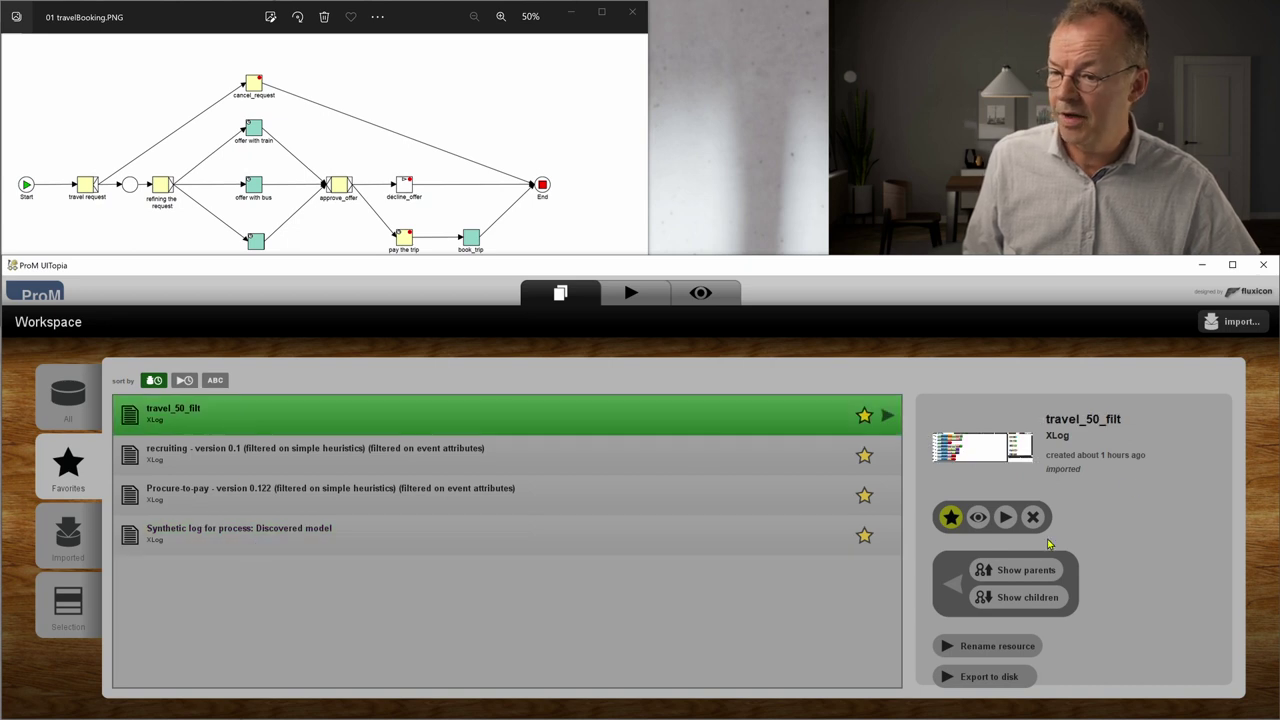
click(1004, 517)
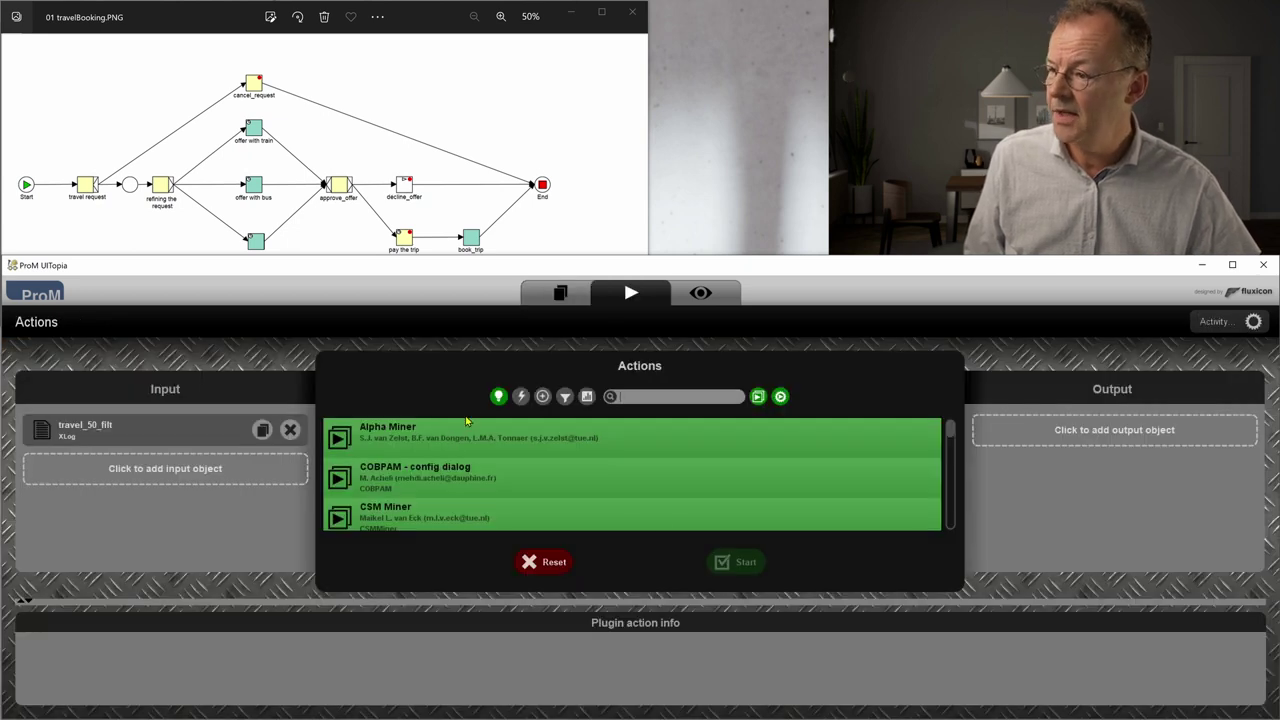
click(588, 432)
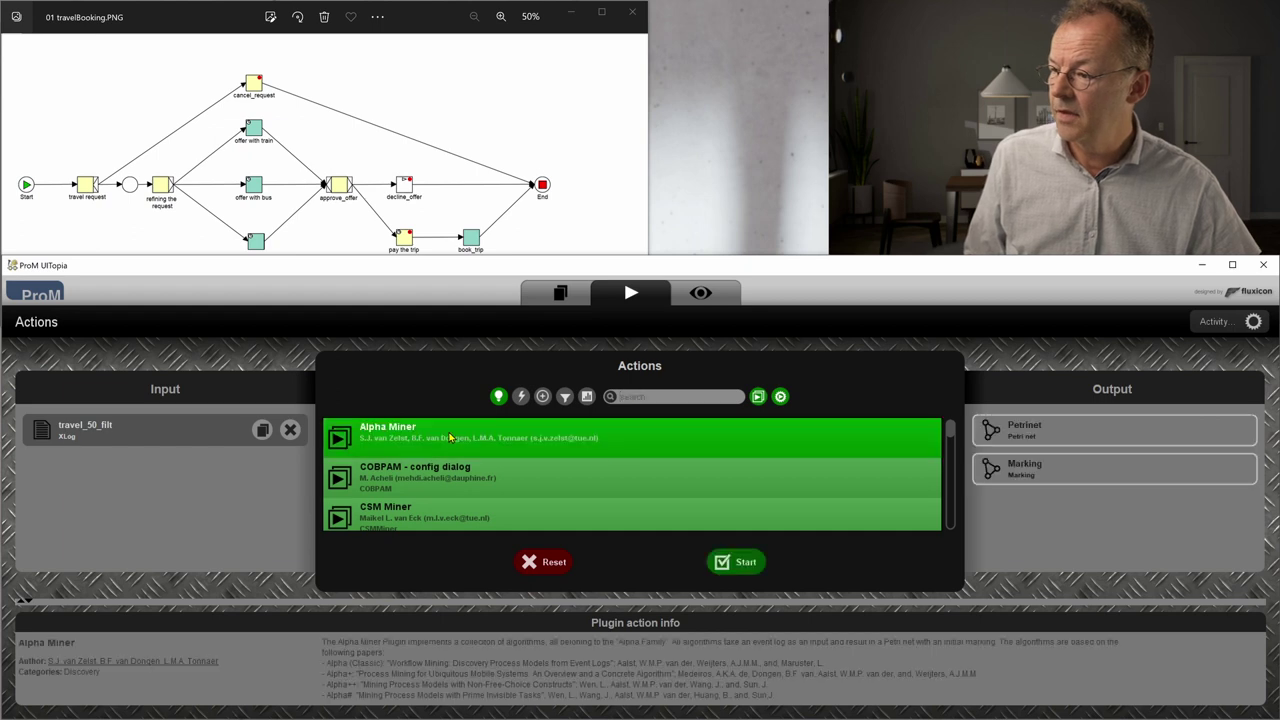
click(760, 570)
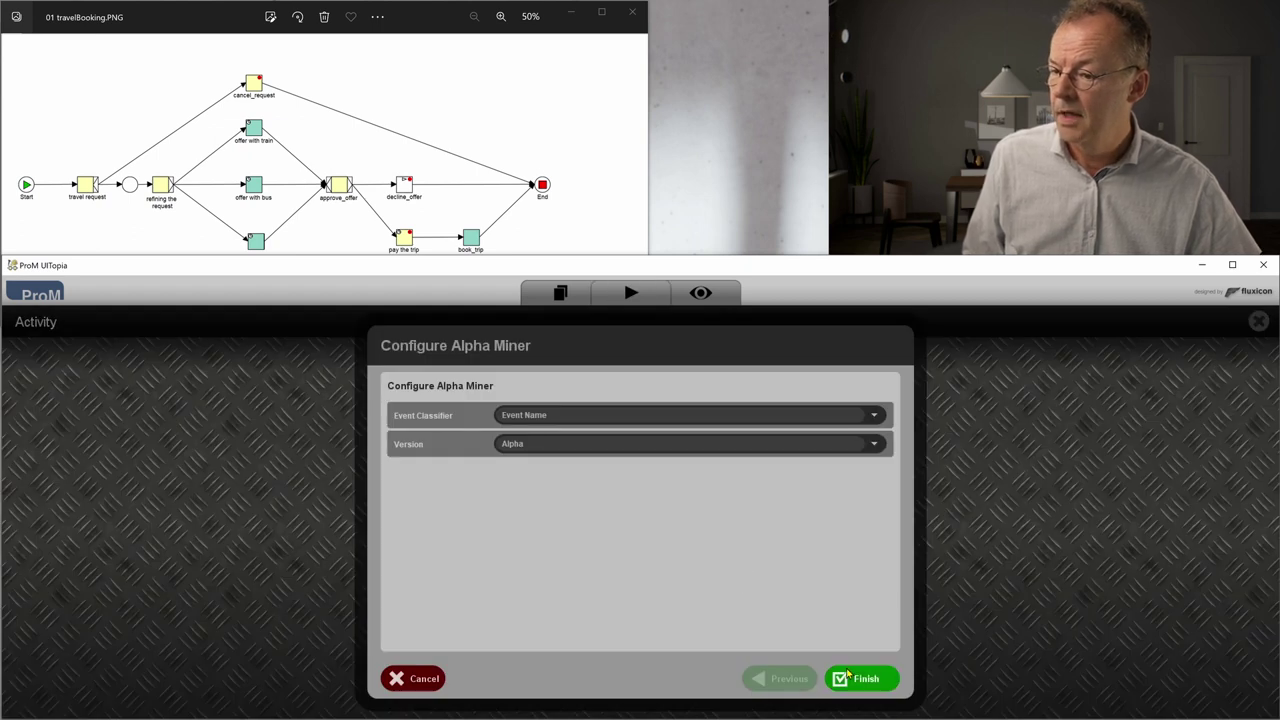
click(855, 680)
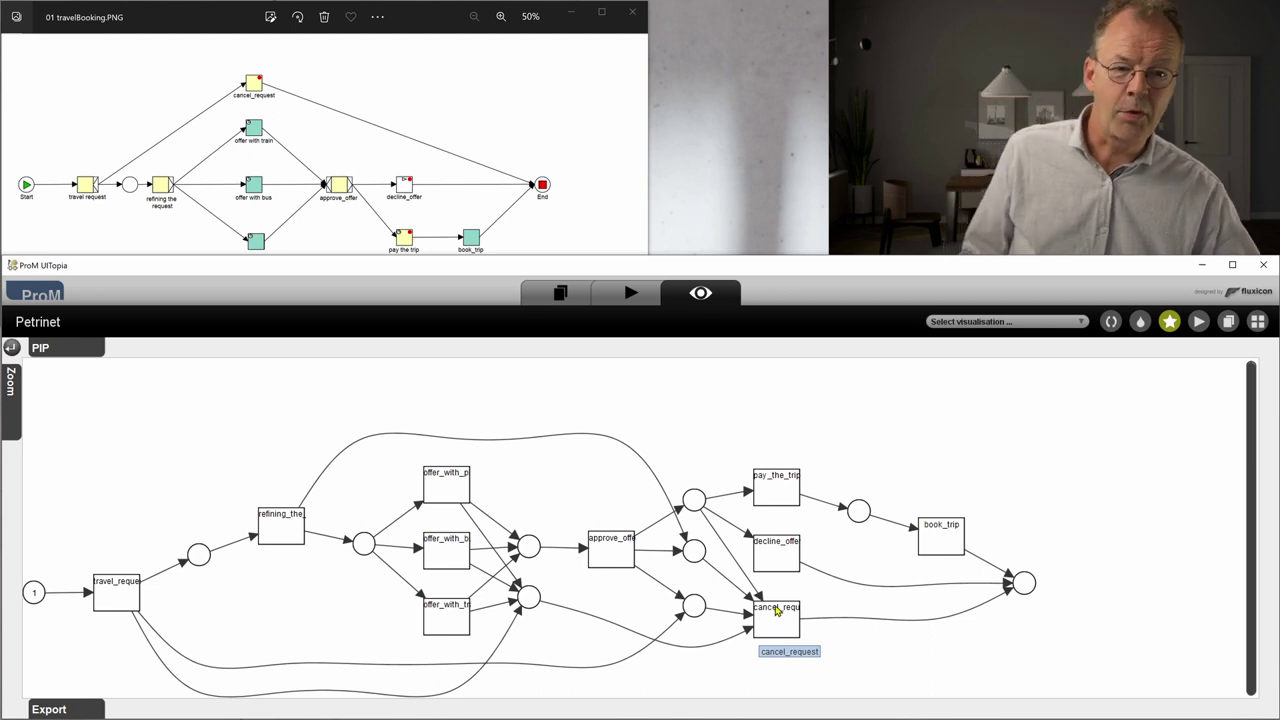
click(417, 133)
click(623, 179)
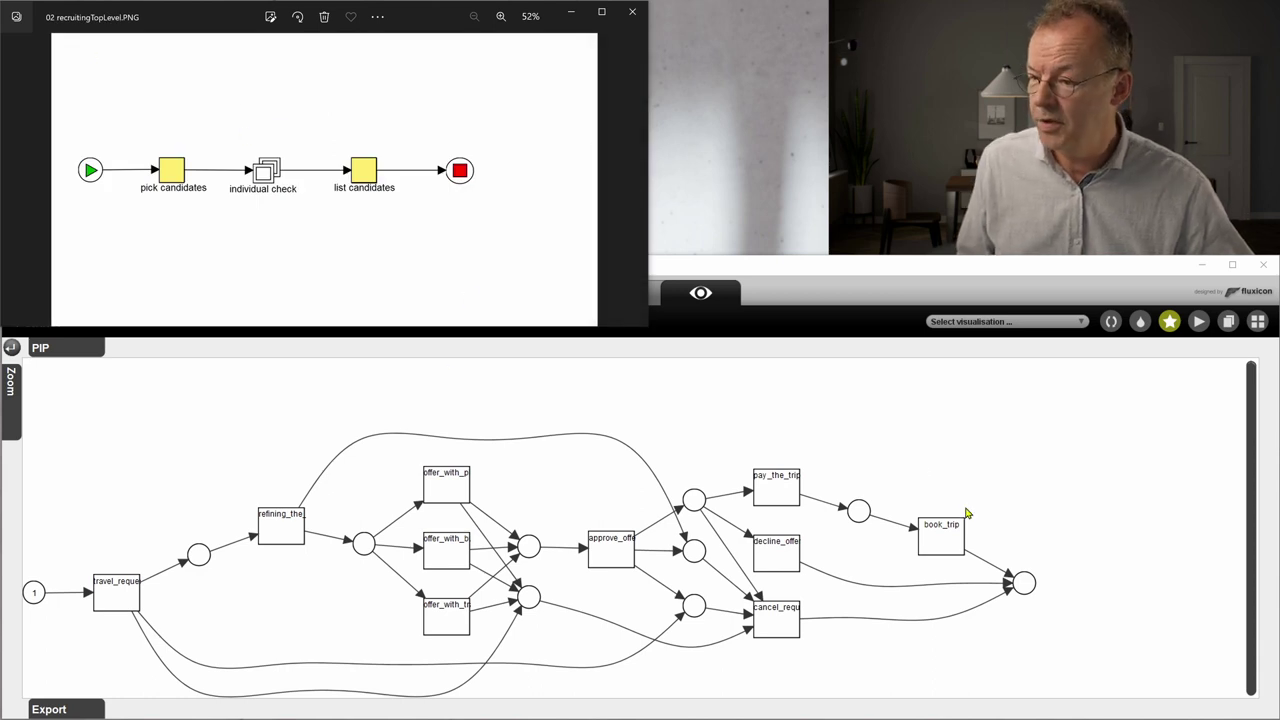
- Run the Alpha Miner with default settings on the recruiting log
click(795, 286)
click(560, 293)
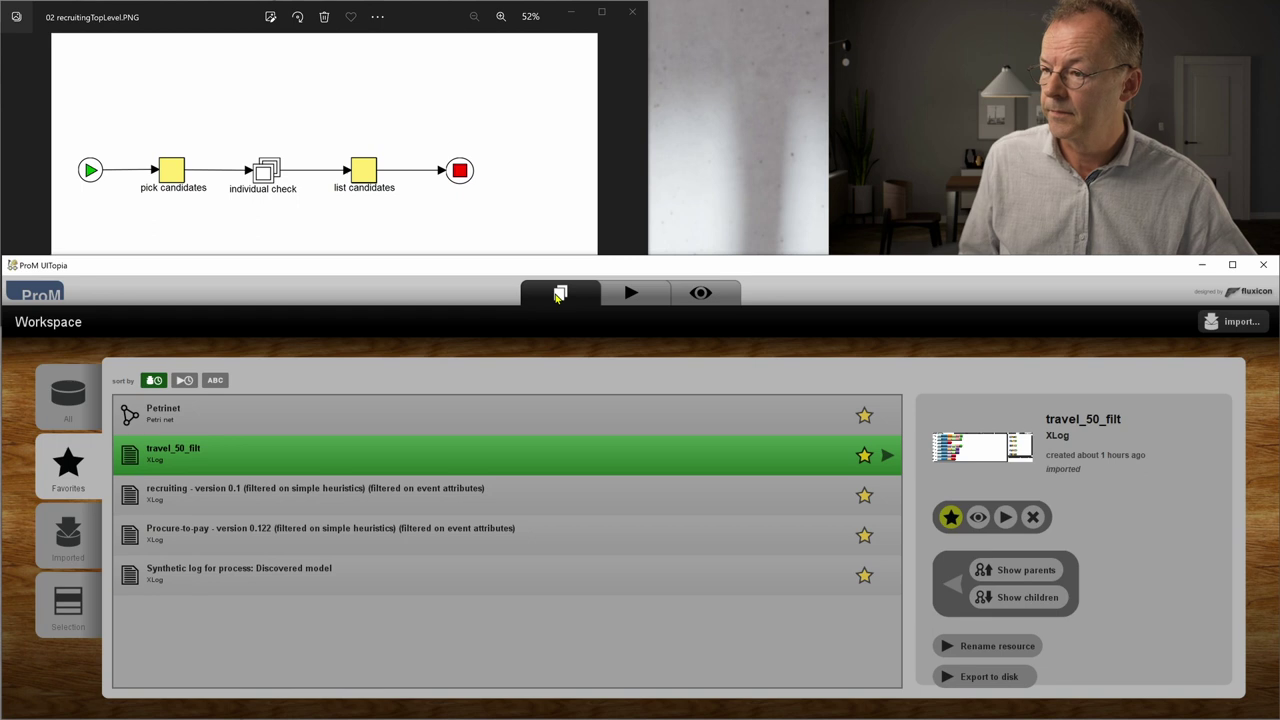
click(385, 487)
click(1006, 518)
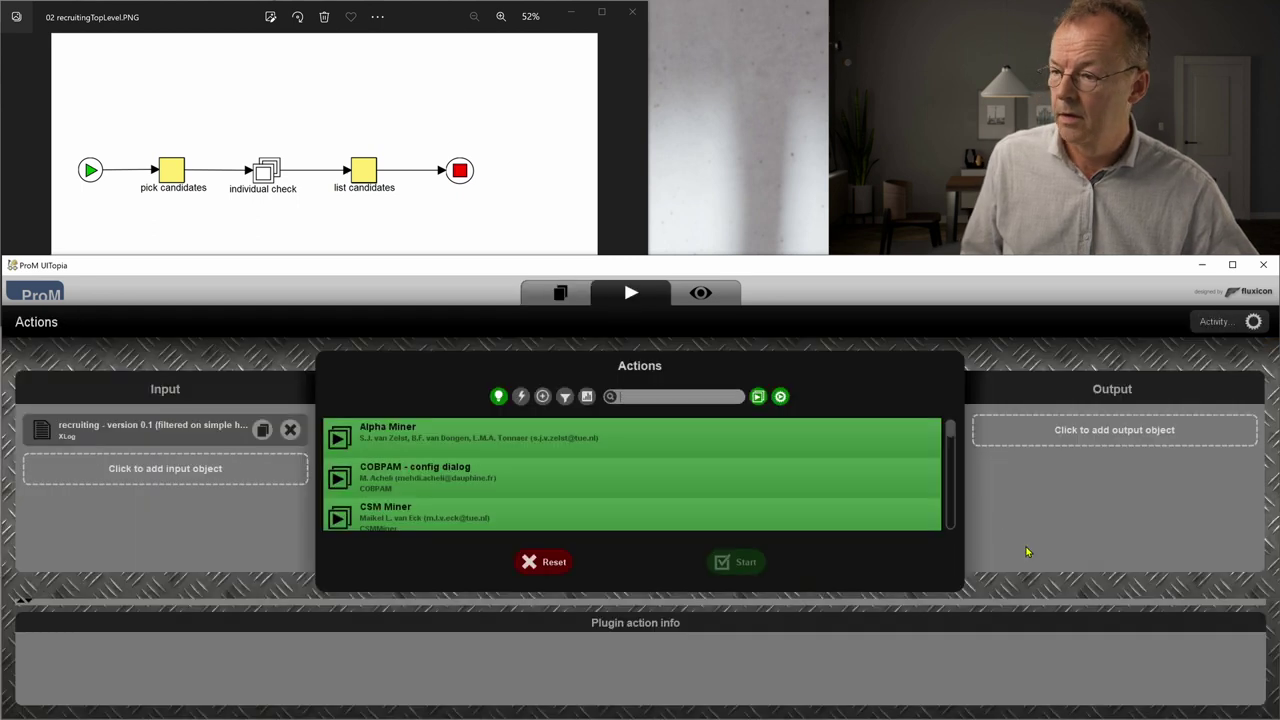
click(543, 433)
click(734, 562)
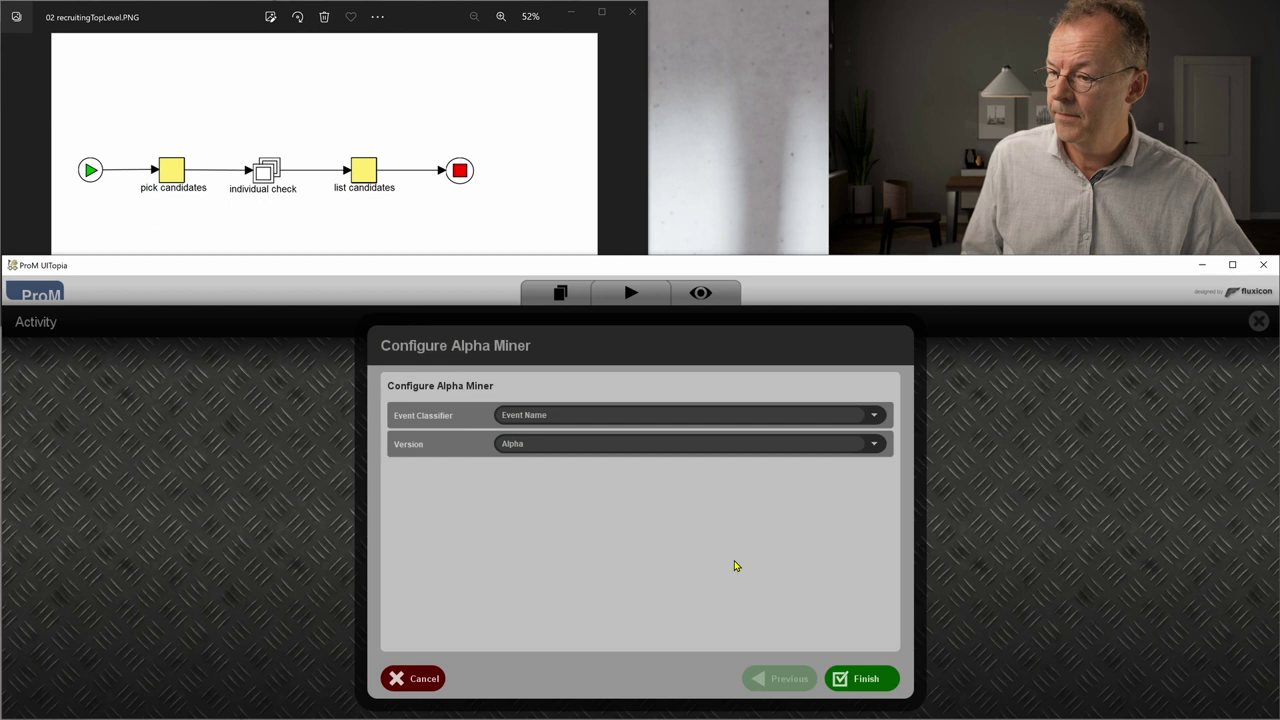
click(866, 679)
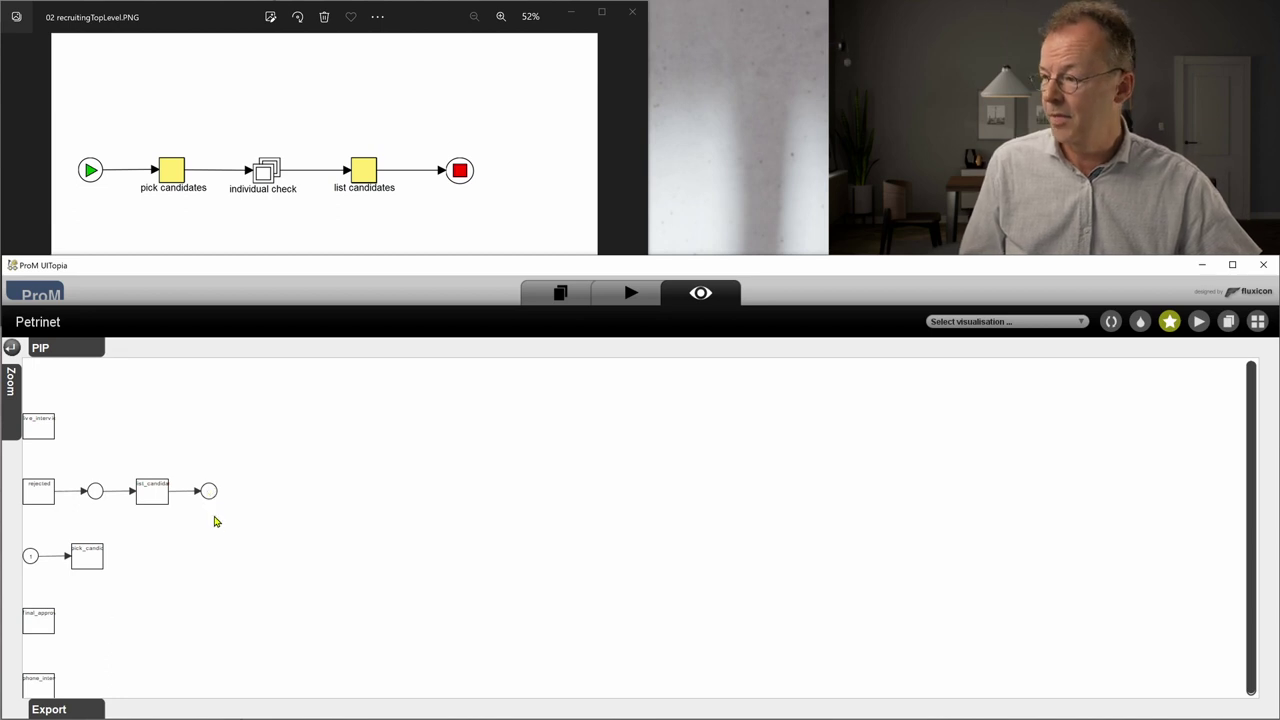
- Step the reference viewer past the recruiting subnet to the procure-to-pay model
click(553, 207)
click(629, 178)
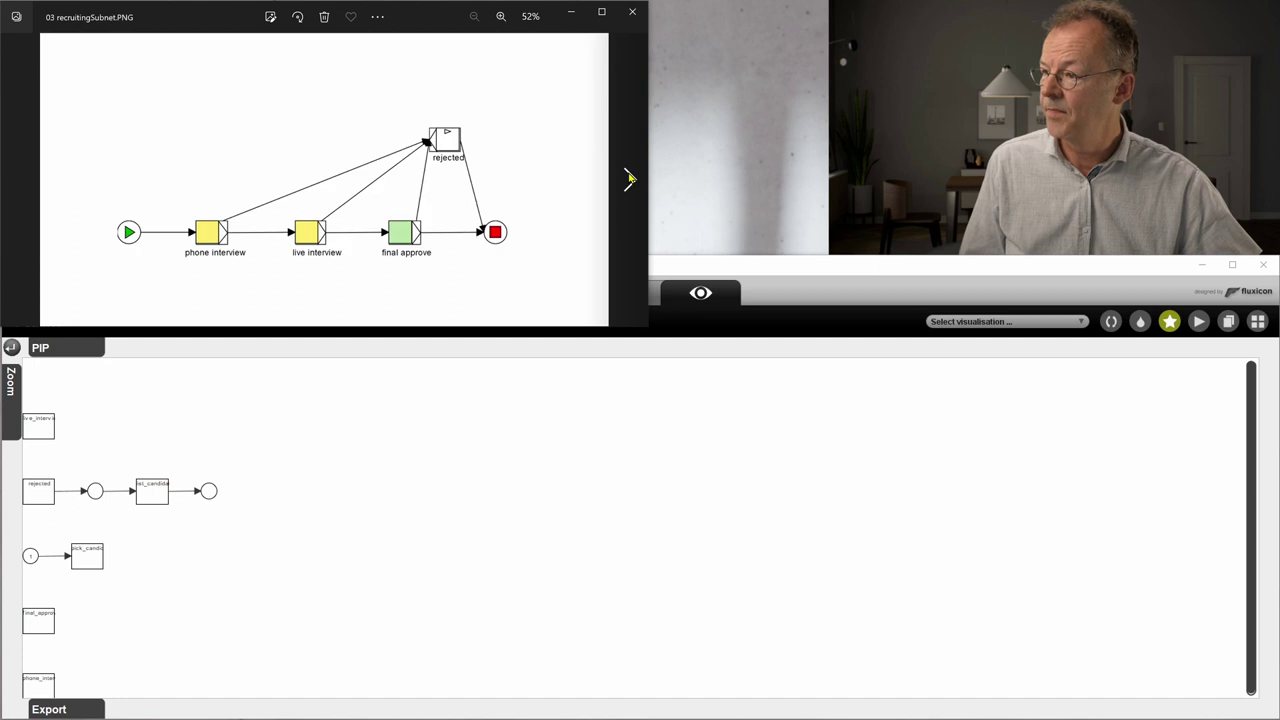
click(629, 178)
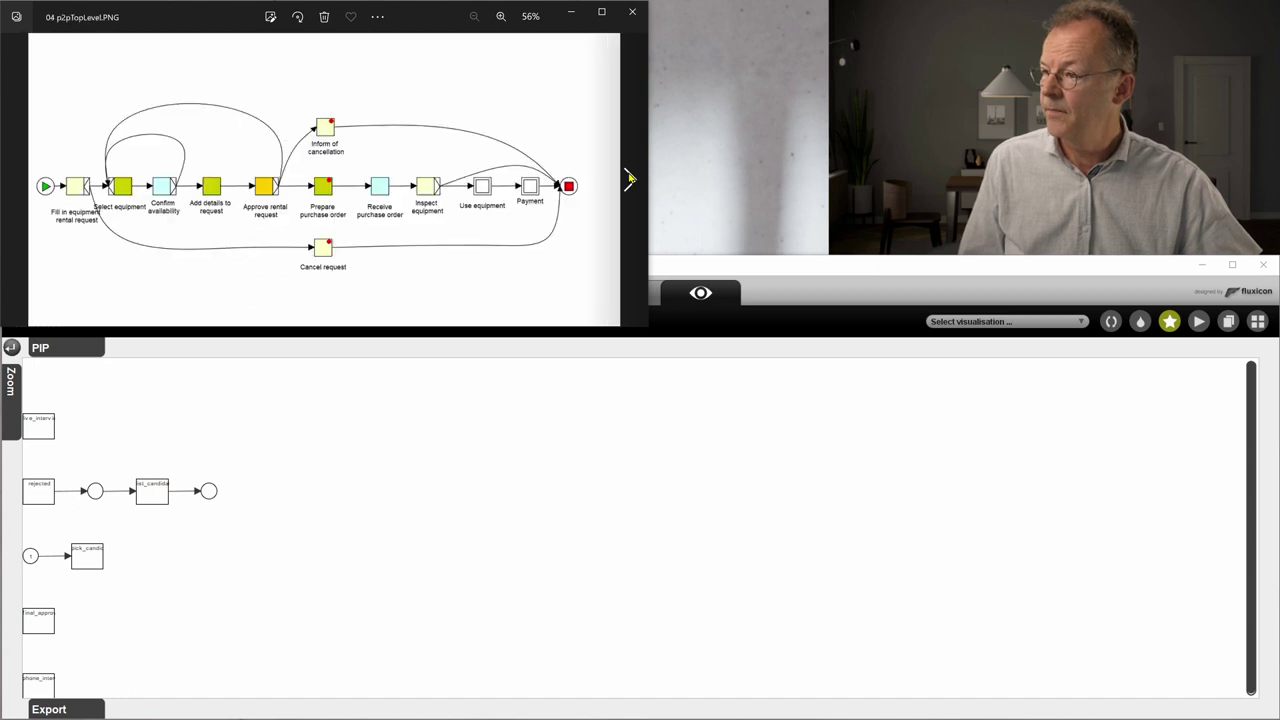
- Run the Alpha Miner with default settings on the Procure-to-pay log
click(748, 277)
click(560, 292)
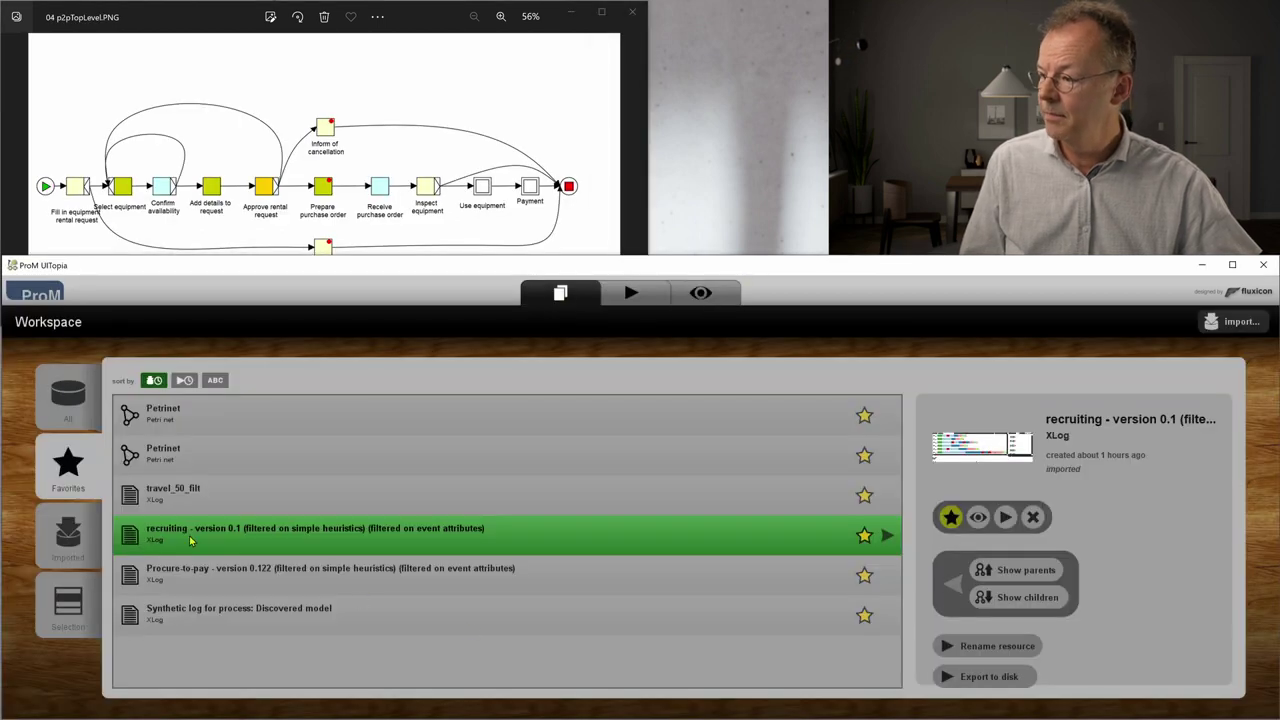
click(210, 571)
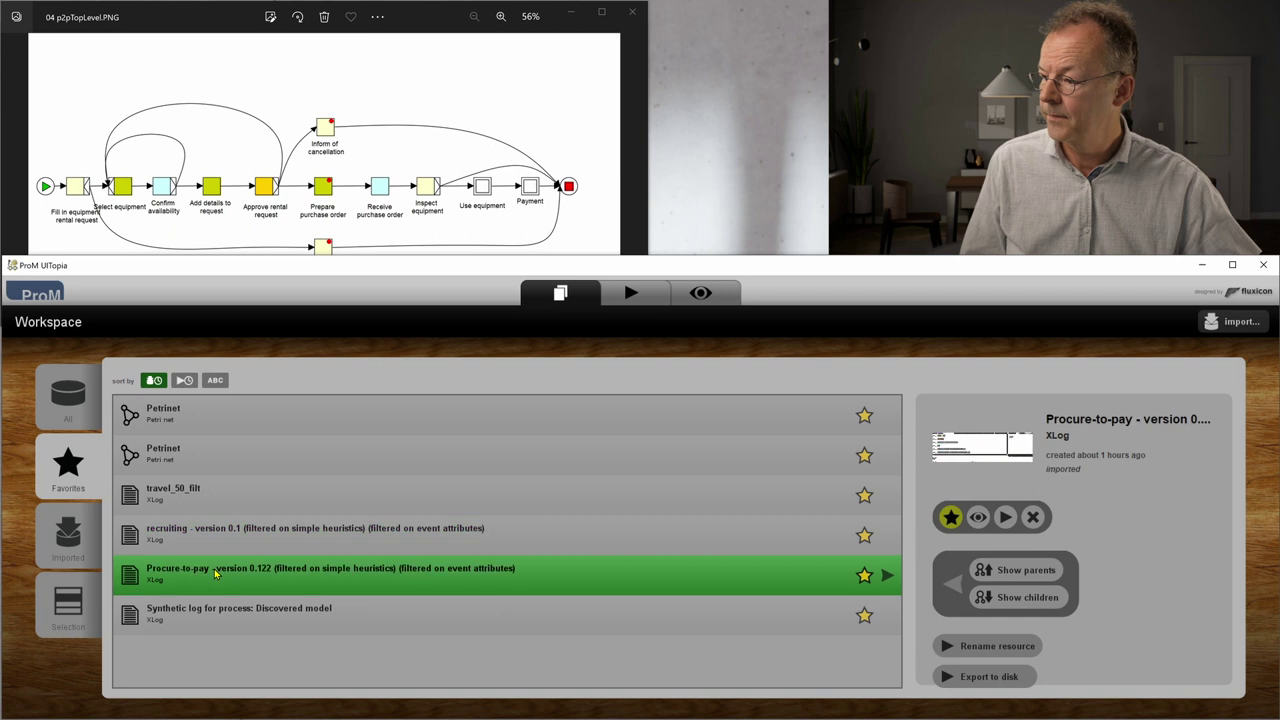
click(1006, 517)
click(582, 444)
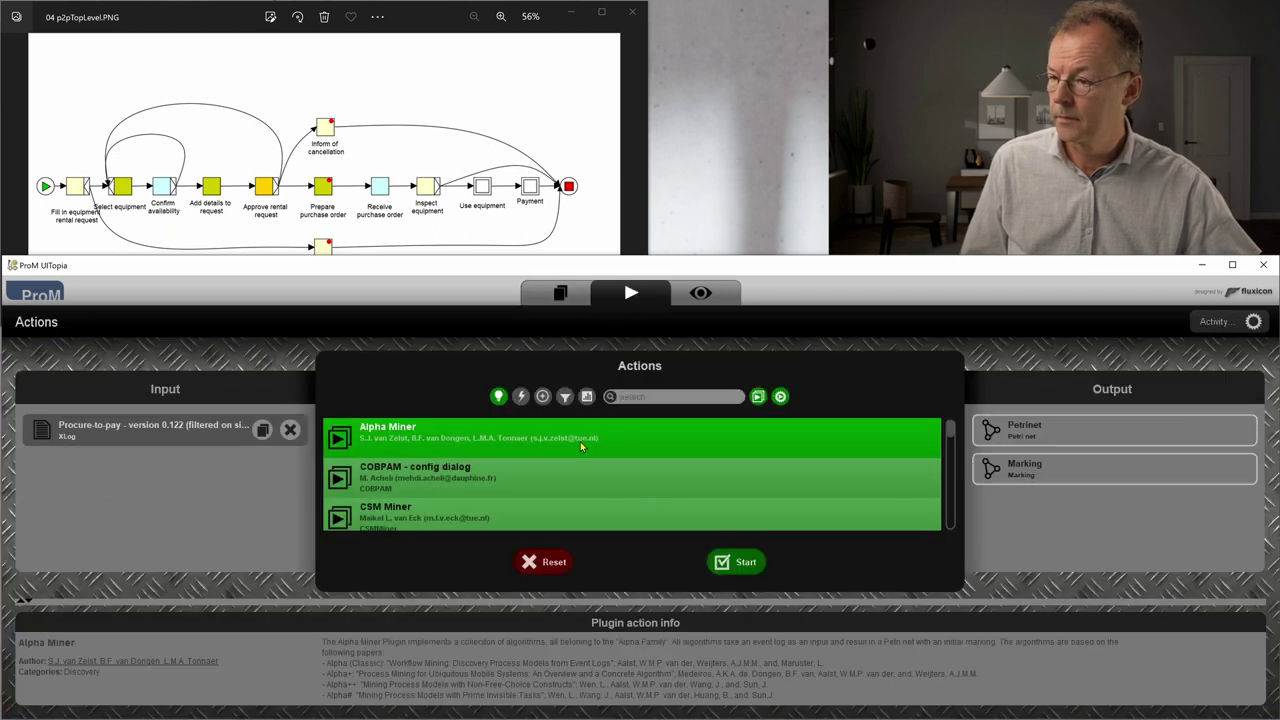
click(752, 566)
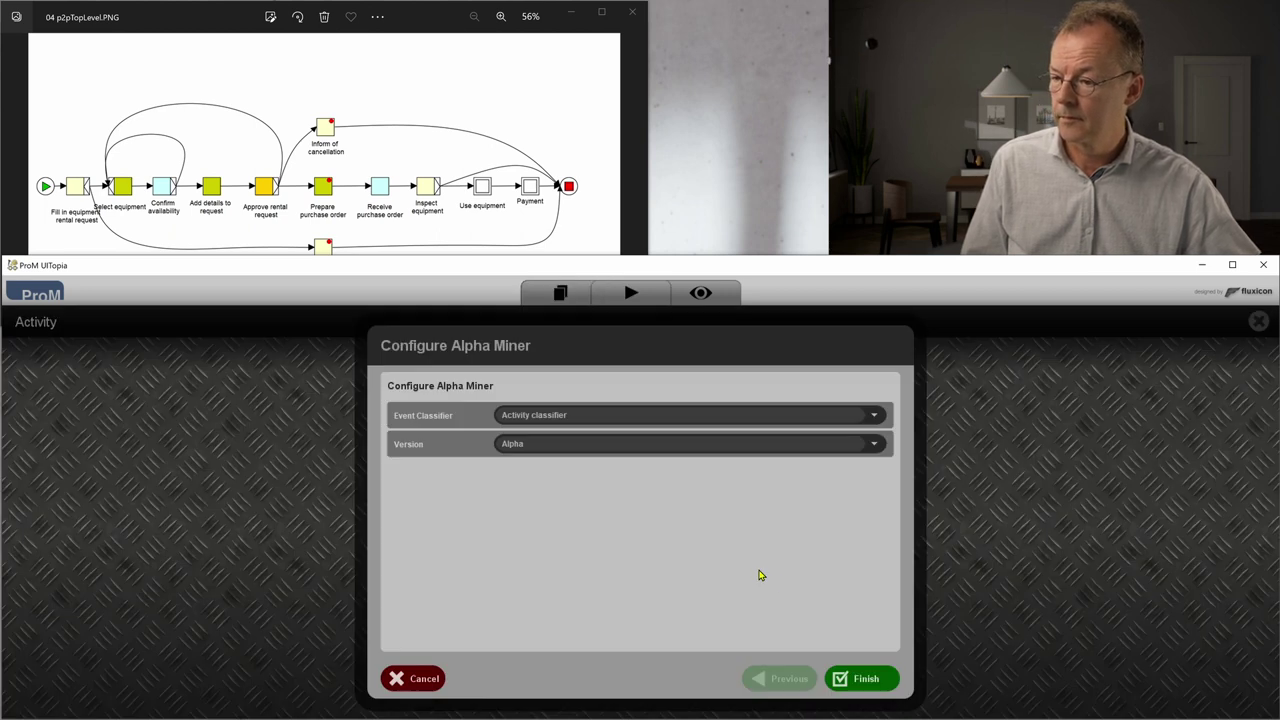
click(868, 680)
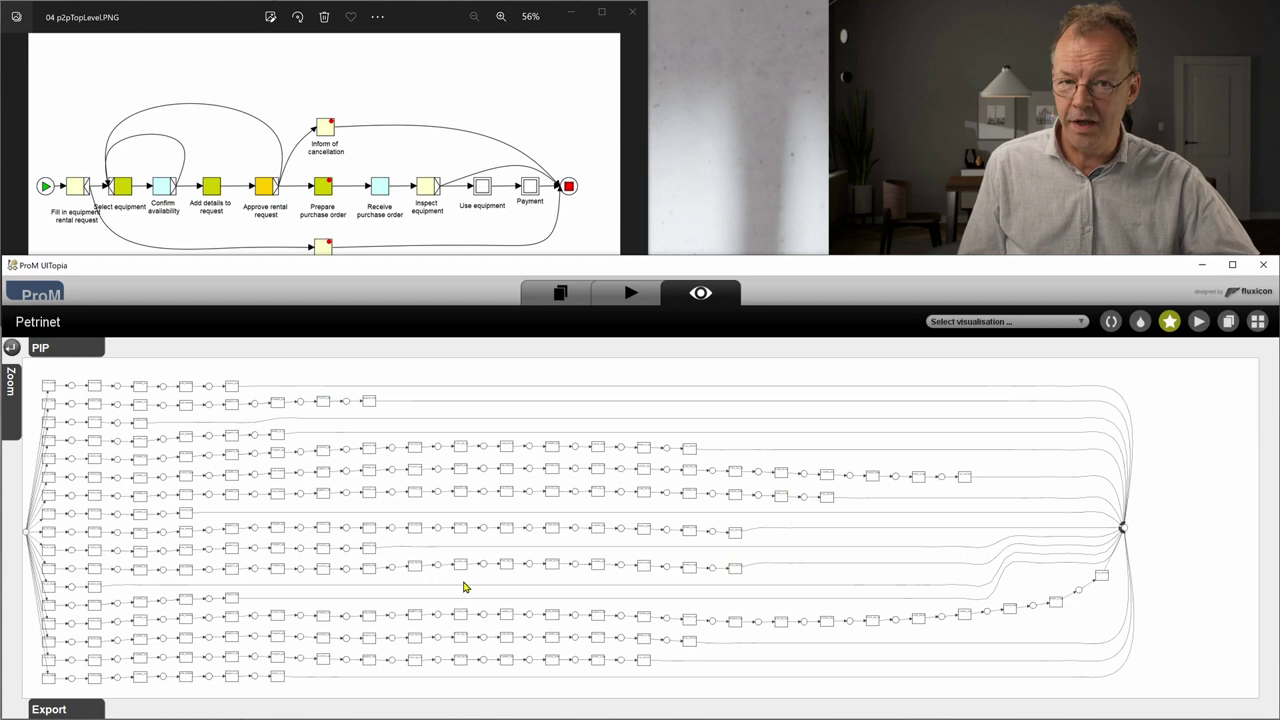
- Step the reference viewer on to the p2pPayment model
click(578, 158)
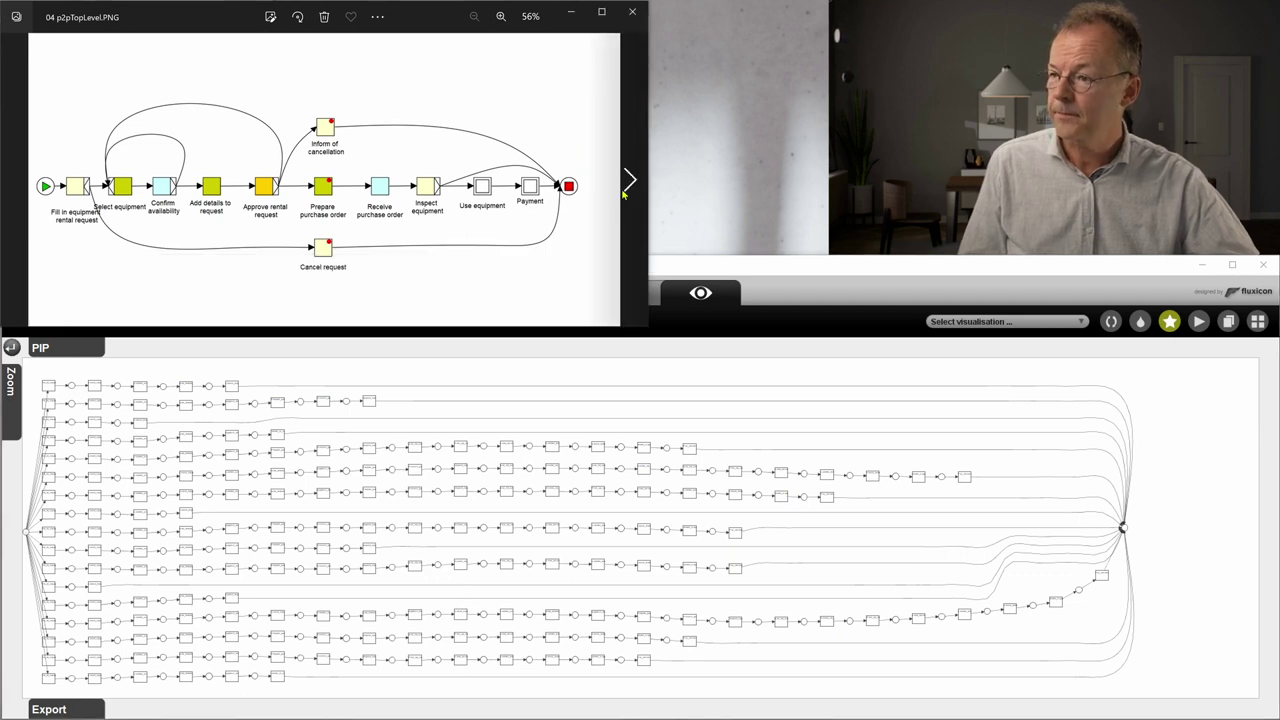
click(629, 180)
click(629, 180)
- Show the writeReport reference model and return ProM to the Workspace log list
click(629, 180)
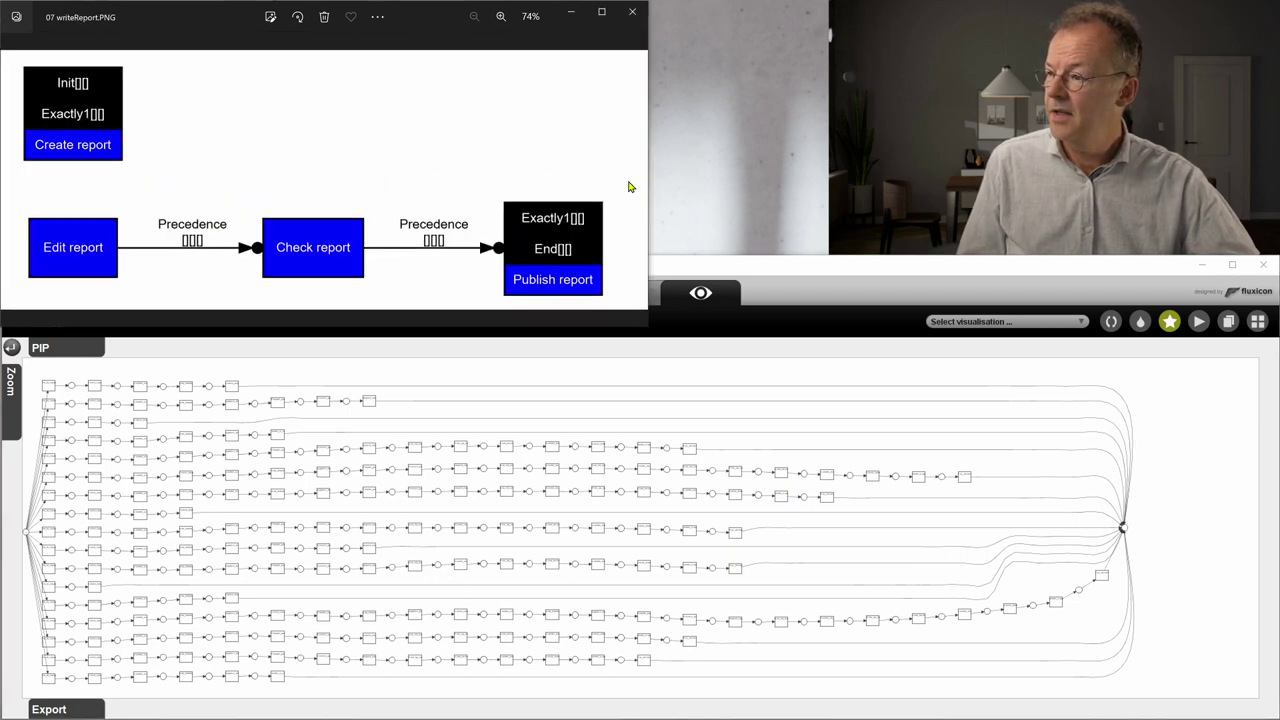
click(780, 282)
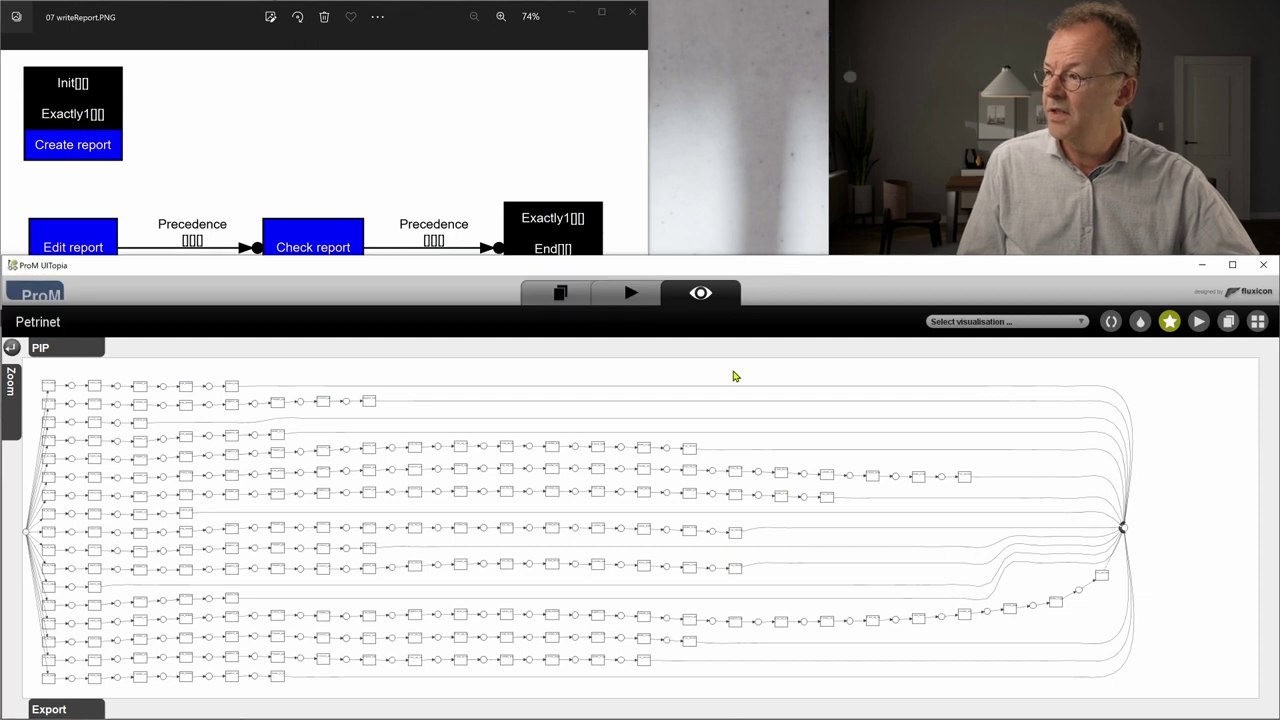
click(545, 293)
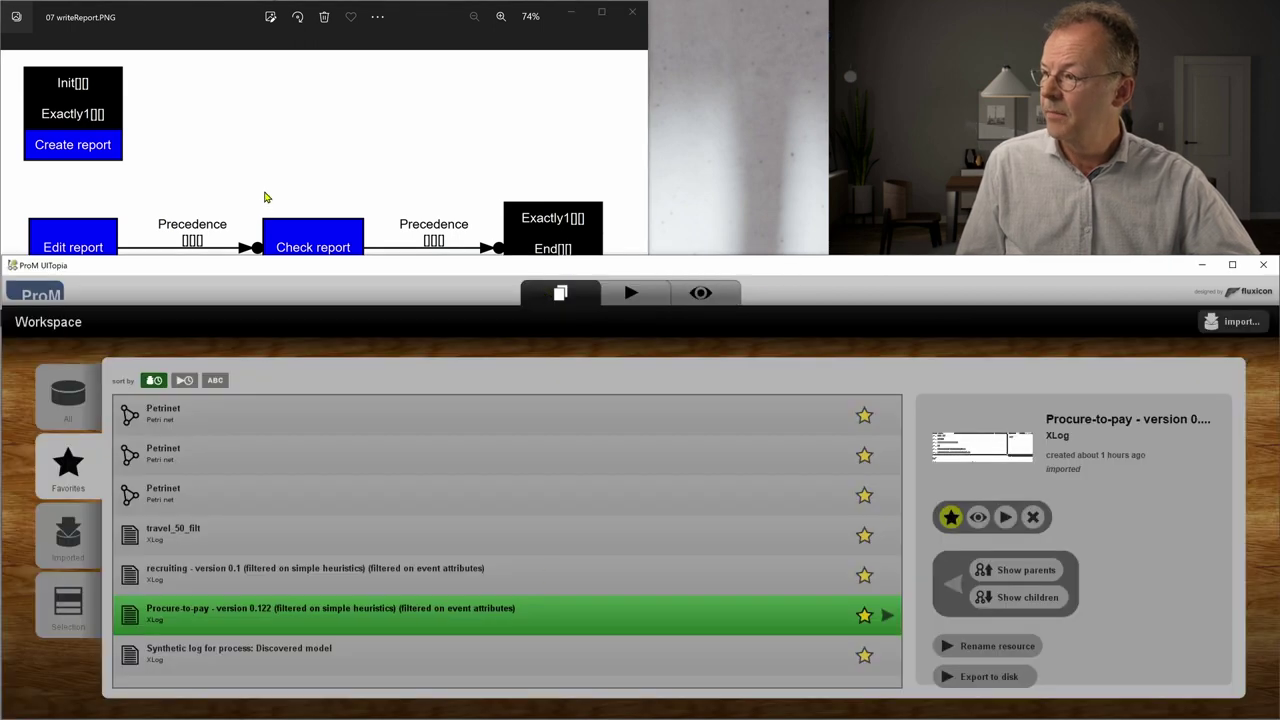
- Run the Alpha Miner with default settings on 'Synthetic log for process: Discovered model'
click(326, 650)
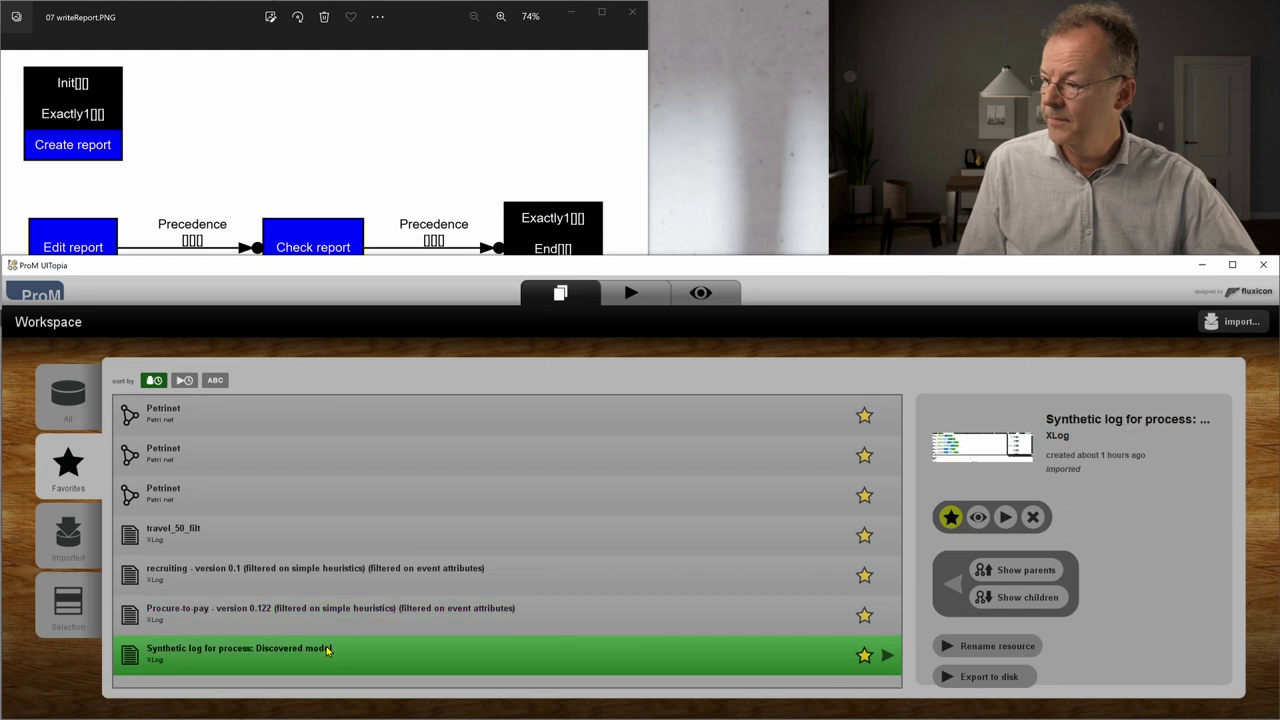
click(1006, 517)
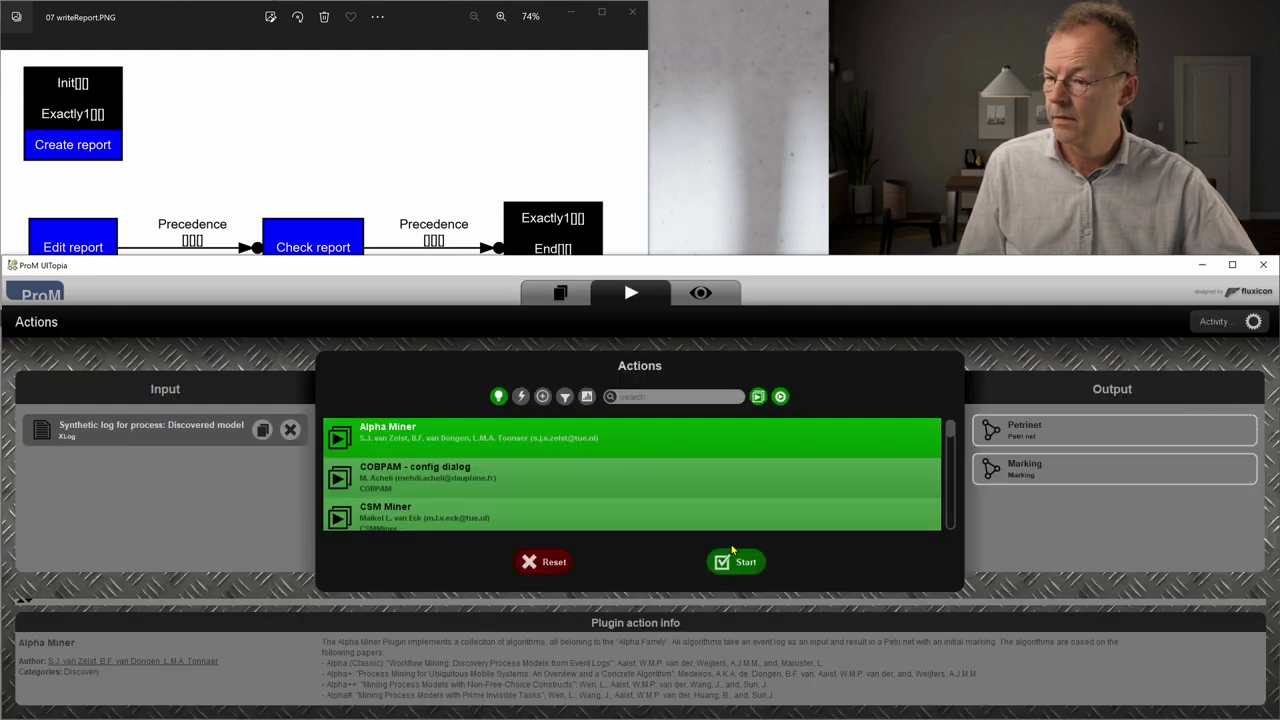
click(732, 553)
click(862, 678)
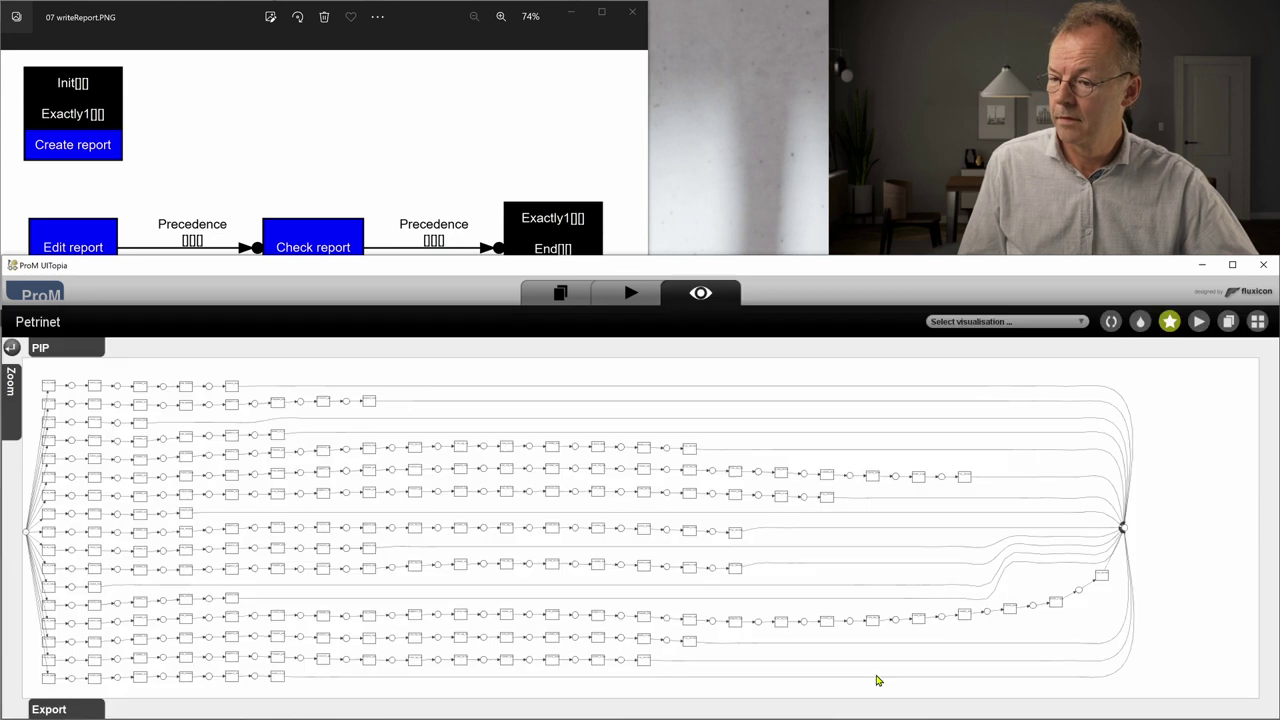